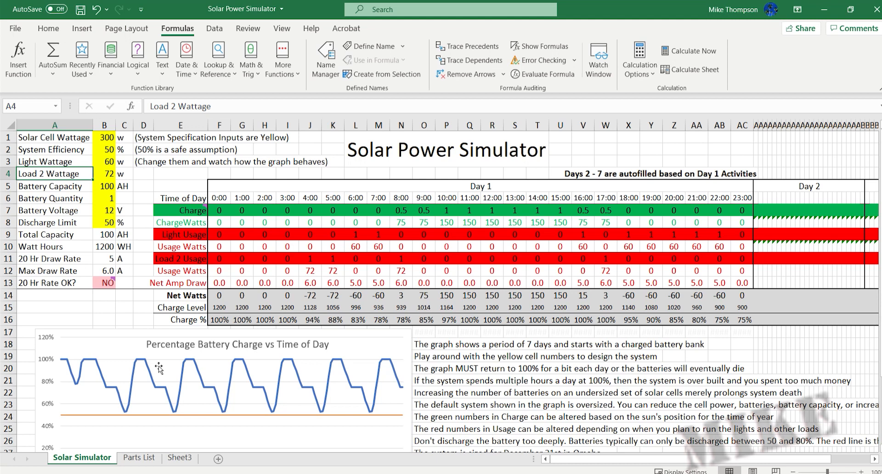
Step: Examine the yellow specification inputs, the Day 1 charge and usage rows, the battery charge graph, and the autofilled Day 2 columns
click(121, 312)
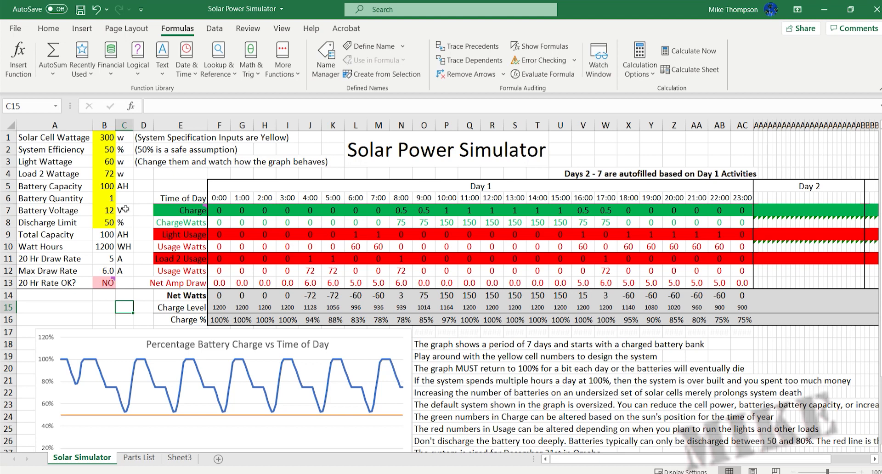
drag(102, 138, 106, 219)
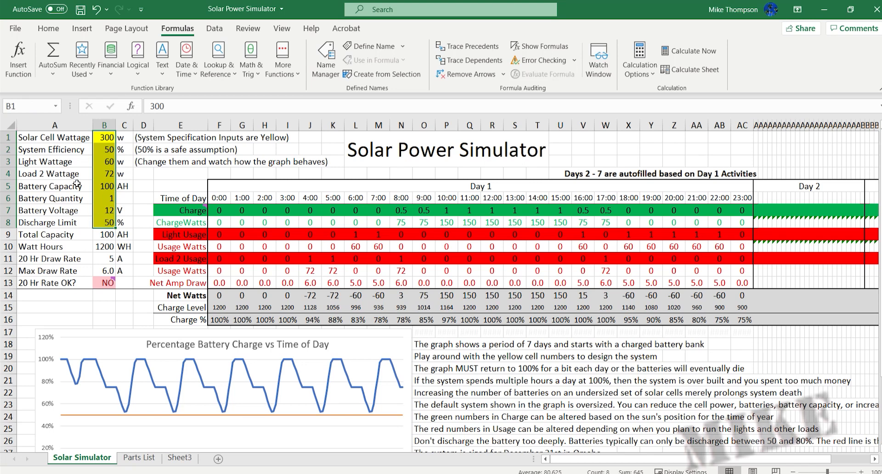
drag(216, 208, 739, 264)
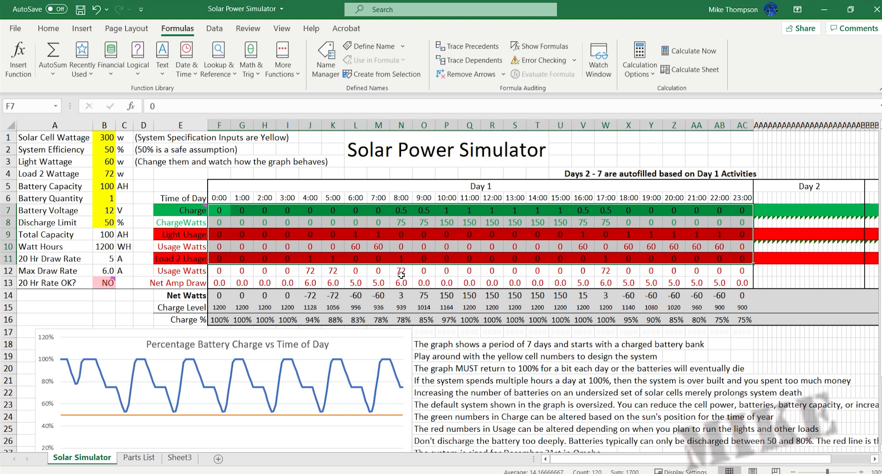
click(256, 221)
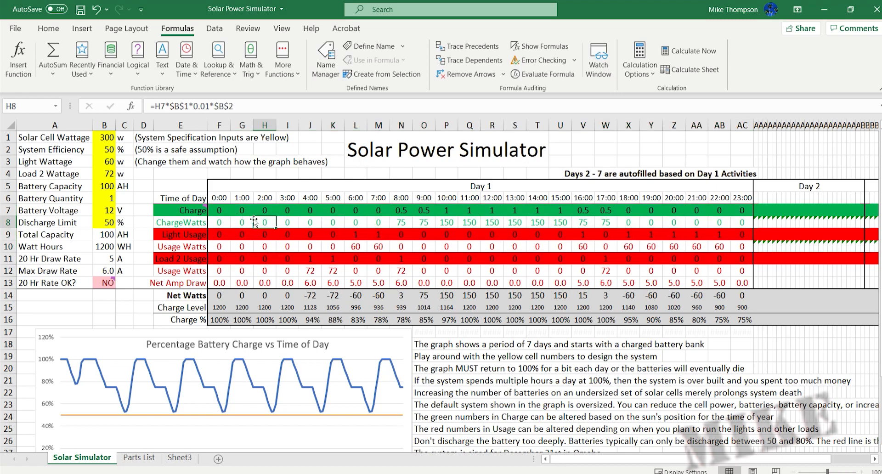
click(139, 377)
scroll(139, 381, down, 1)
scroll(139, 381, down, 1)
scroll(139, 381, up, 2)
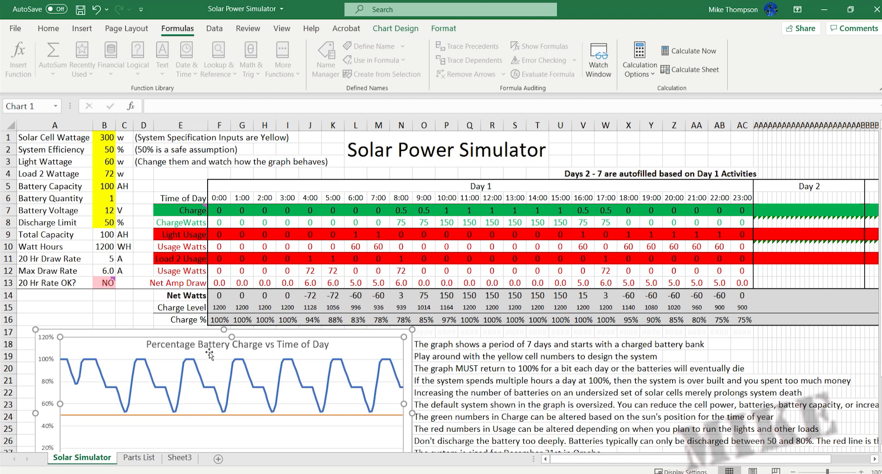
click(461, 251)
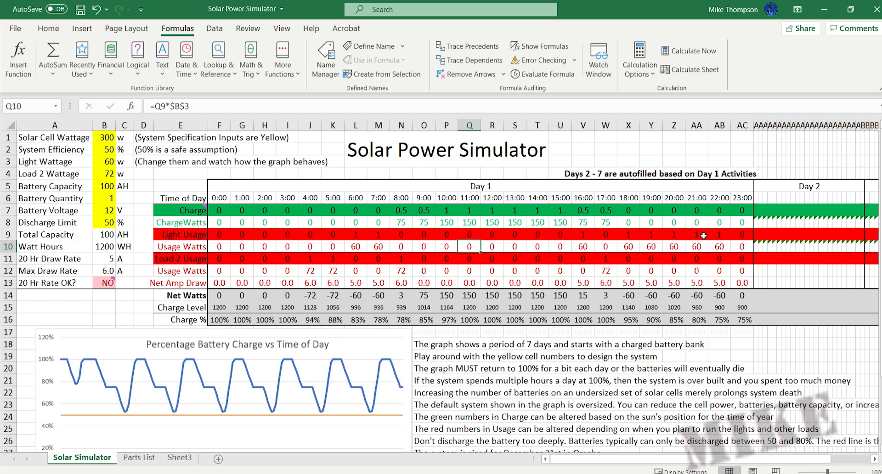
click(764, 233)
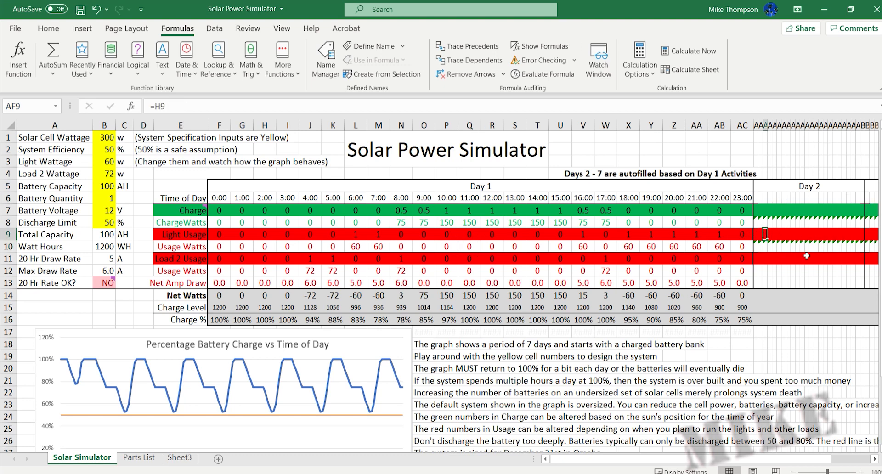
drag(722, 460, 677, 441)
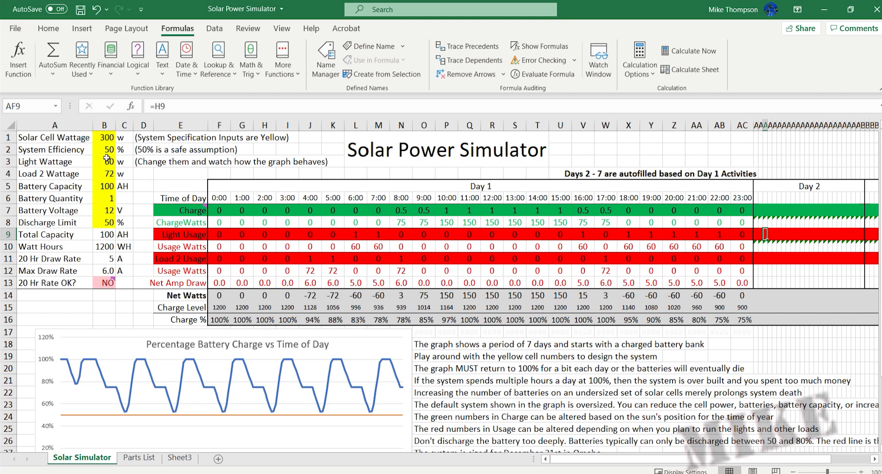
Step: Review each yellow specification input in turn, from Solar Cell Wattage and System Efficiency through the load wattages to Battery Voltage
click(103, 136)
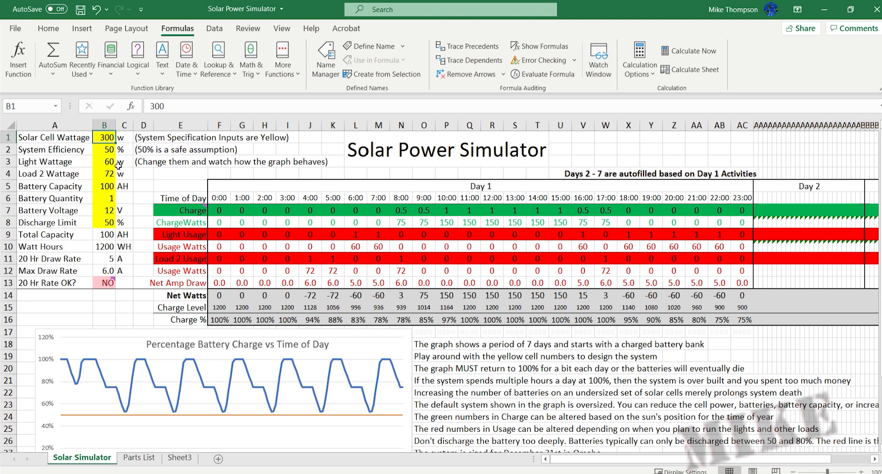
click(98, 149)
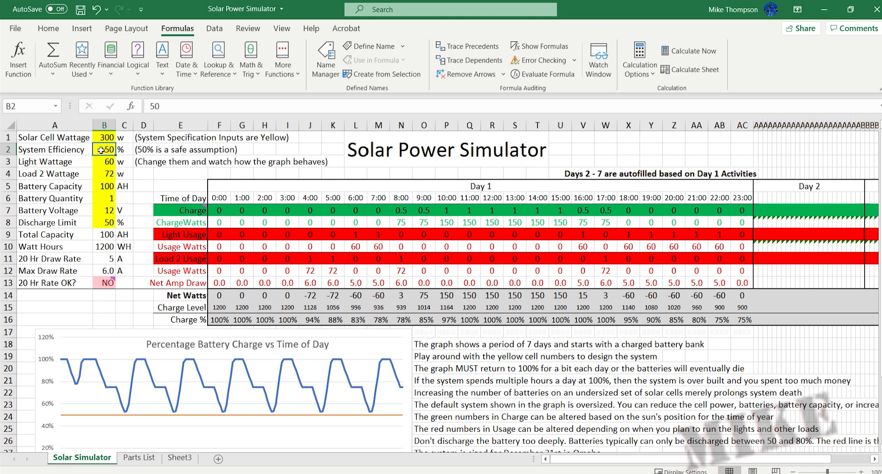
click(102, 161)
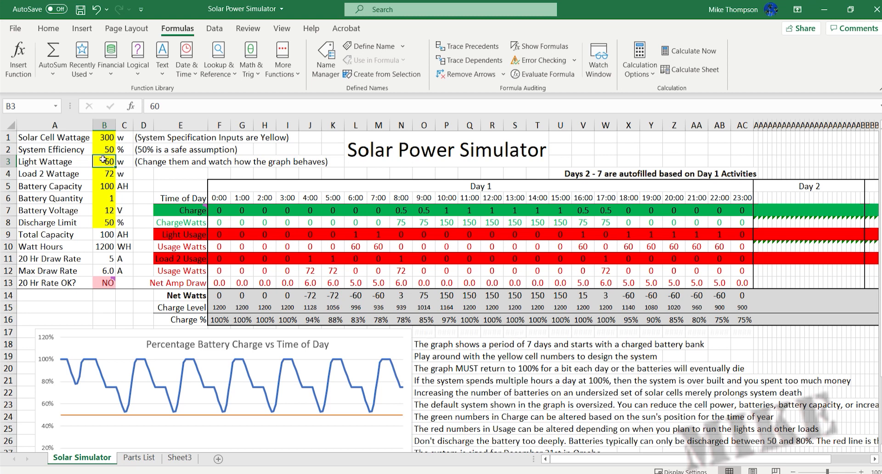
click(100, 174)
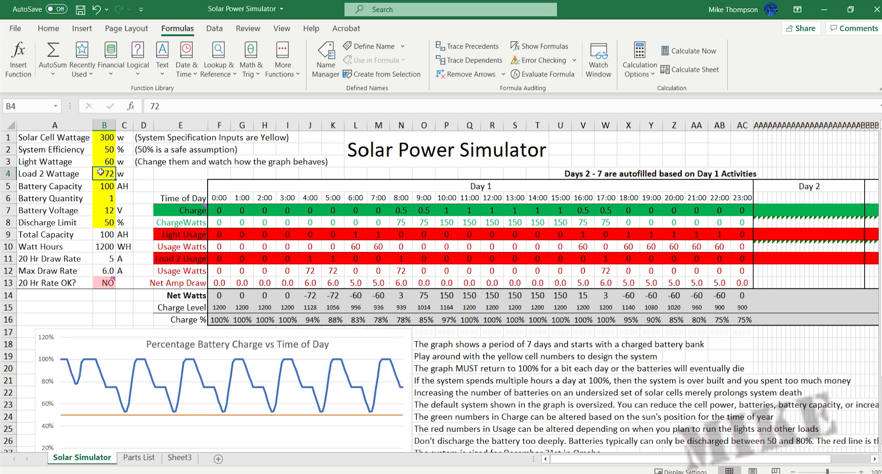
drag(110, 162, 108, 173)
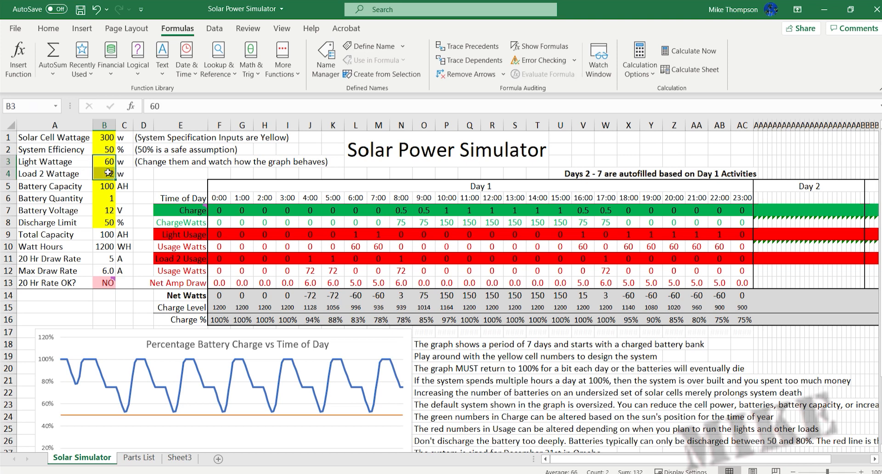
click(108, 185)
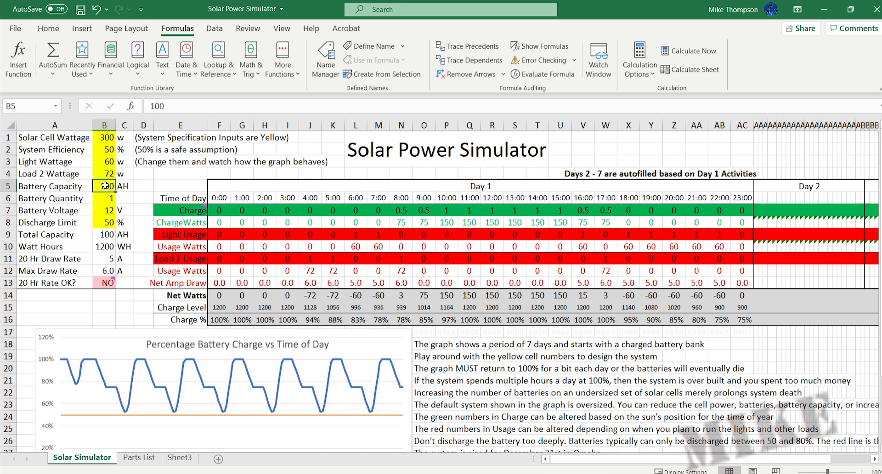
click(143, 188)
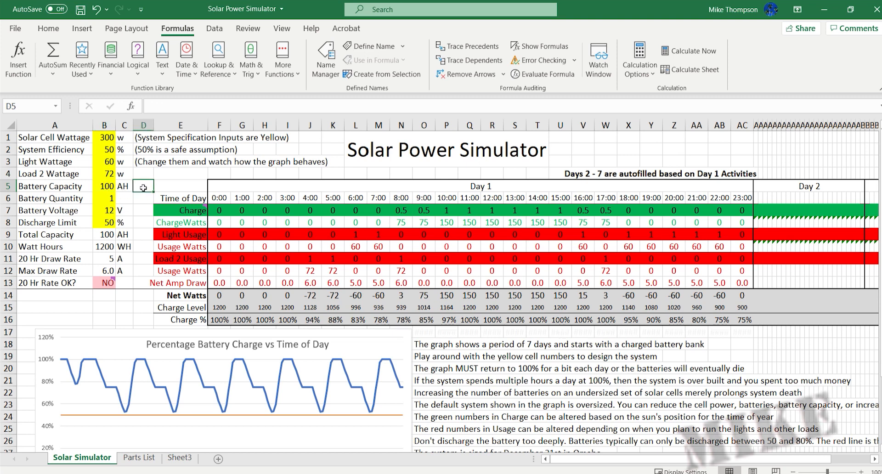
click(108, 185)
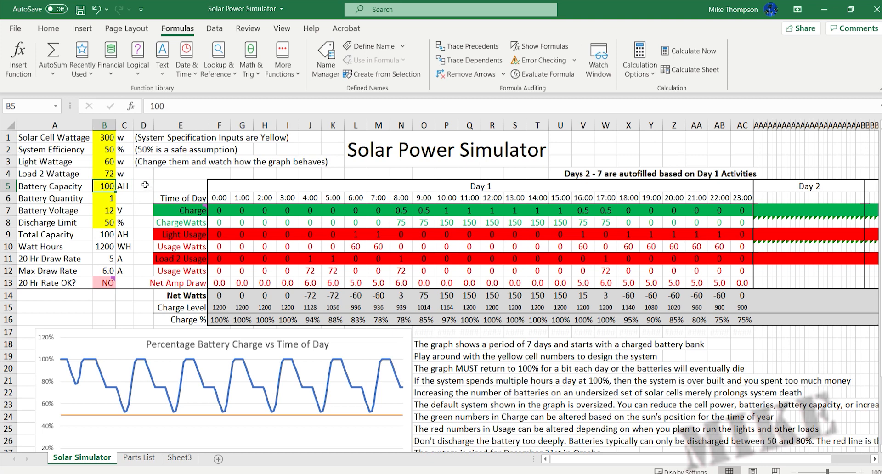
click(108, 209)
click(101, 183)
click(108, 213)
click(104, 189)
click(102, 196)
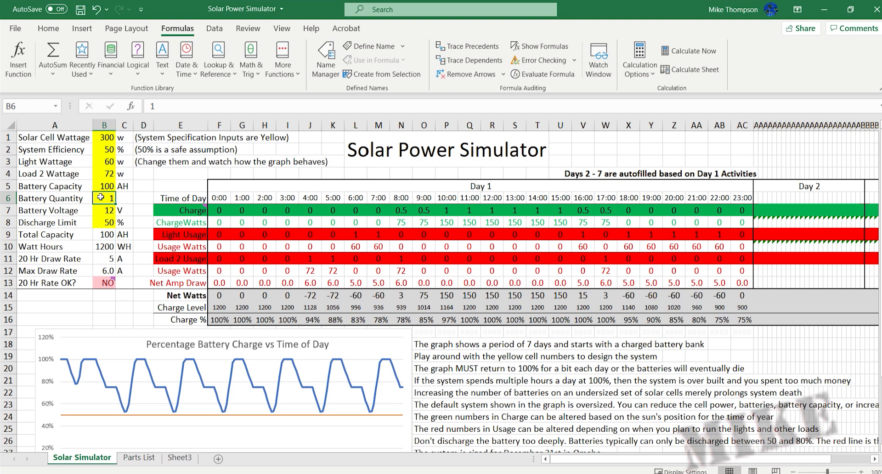
click(98, 210)
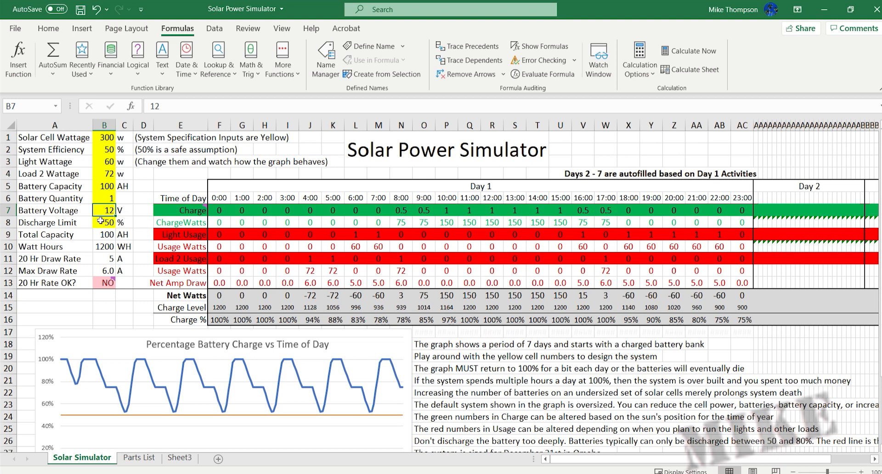
Step: Set the Discharge Limit in the system specifications to 20%
click(100, 221)
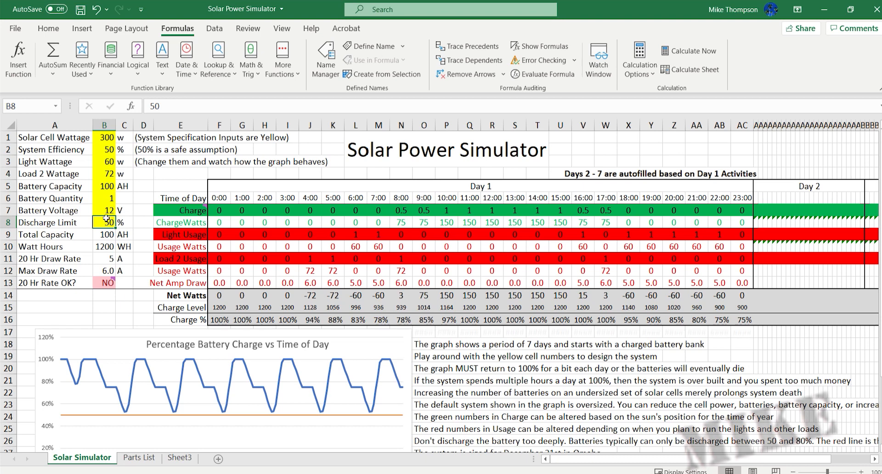
scroll(106, 218, down, 1)
scroll(106, 219, down, 1)
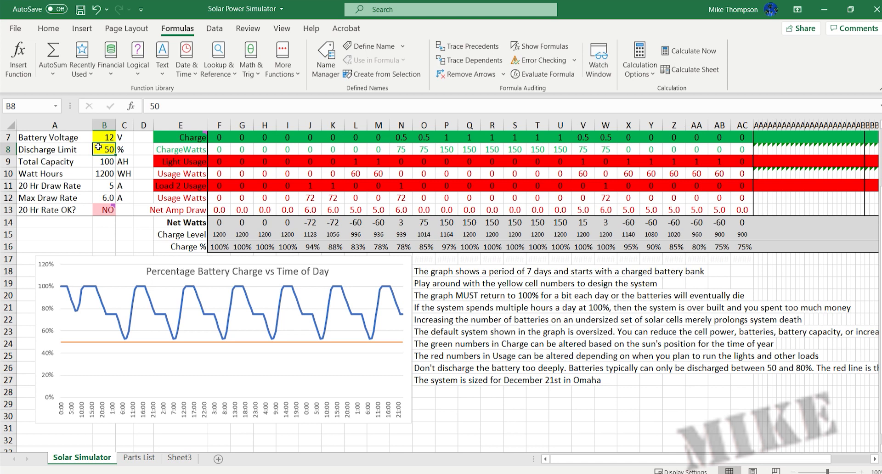
text(20)
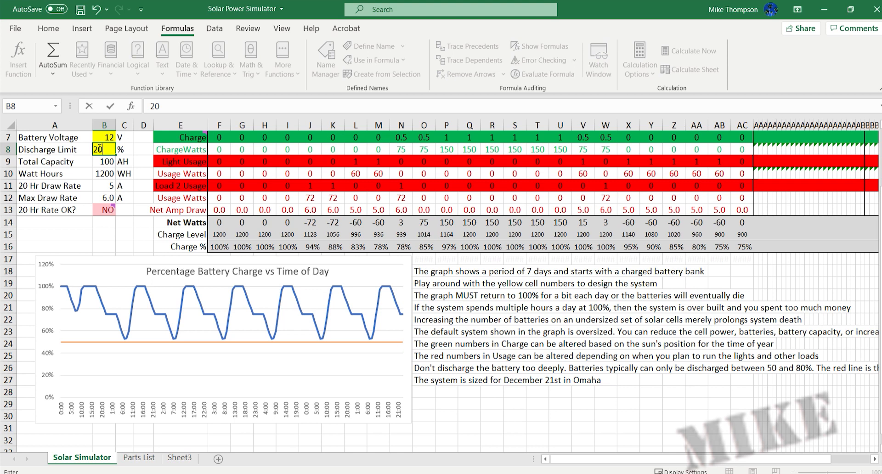
key(Return)
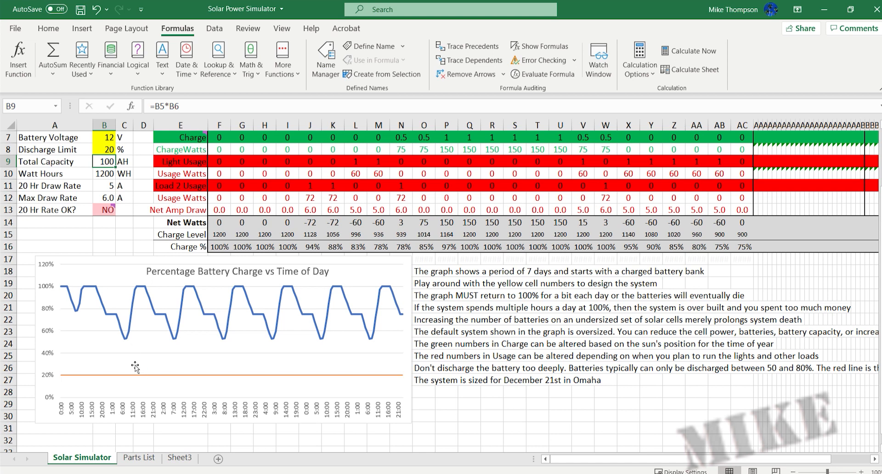
Step: Examine the calculated Total Capacity, draw rates and 20 Hr Rate check, and compare them with the peak Net Amp Draw values
scroll(138, 369, up, 2)
drag(100, 231, 100, 266)
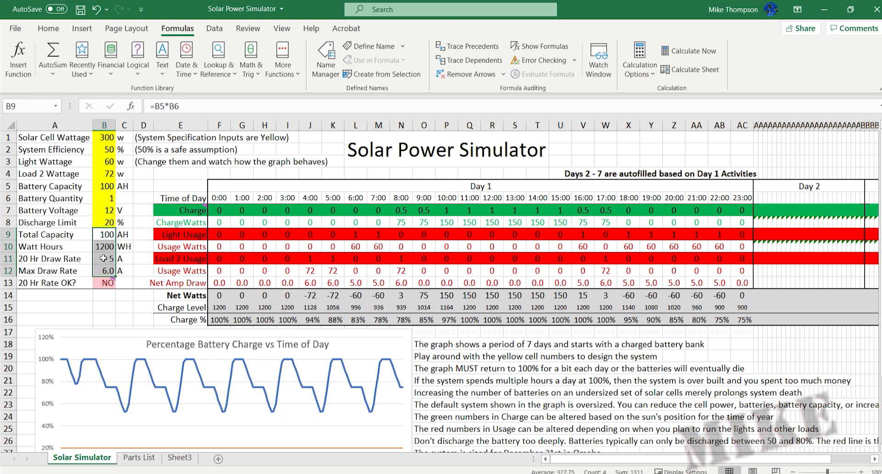
click(101, 283)
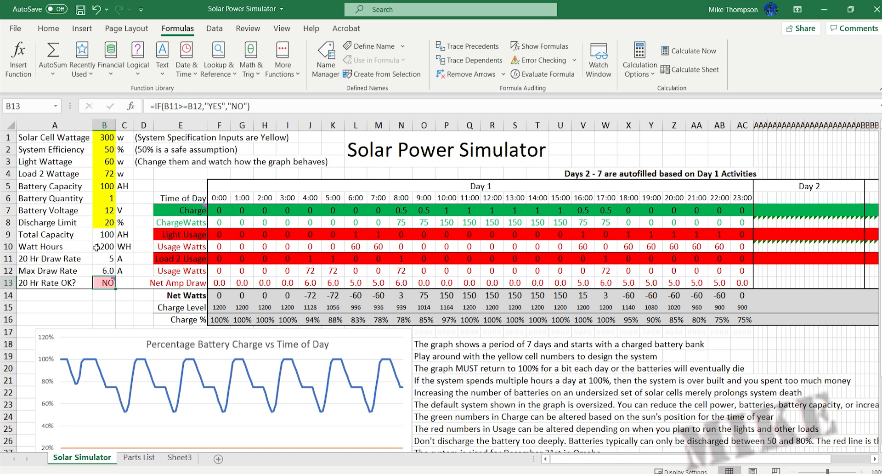
click(103, 235)
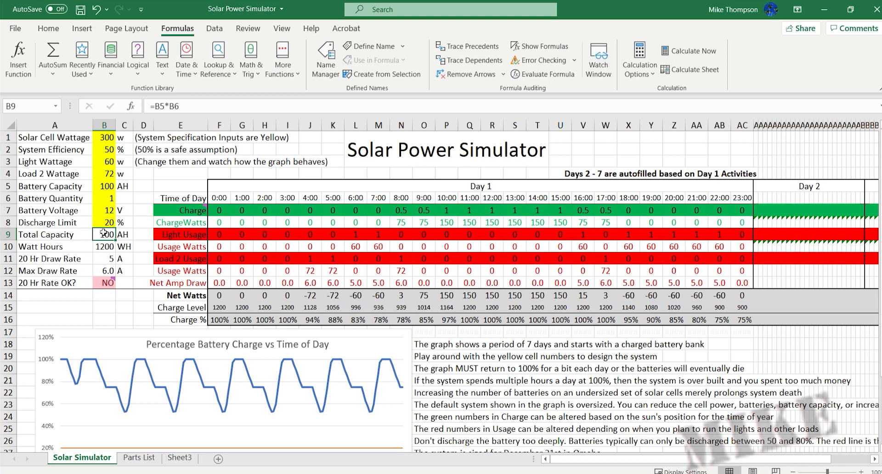
click(102, 257)
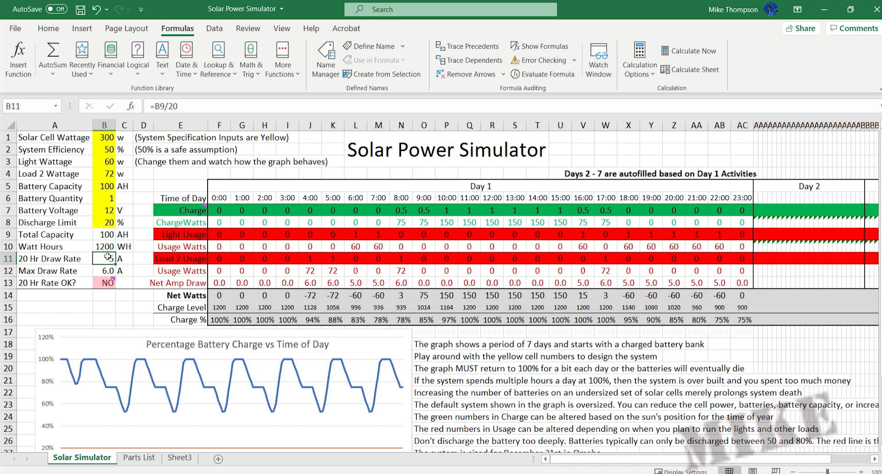
click(102, 271)
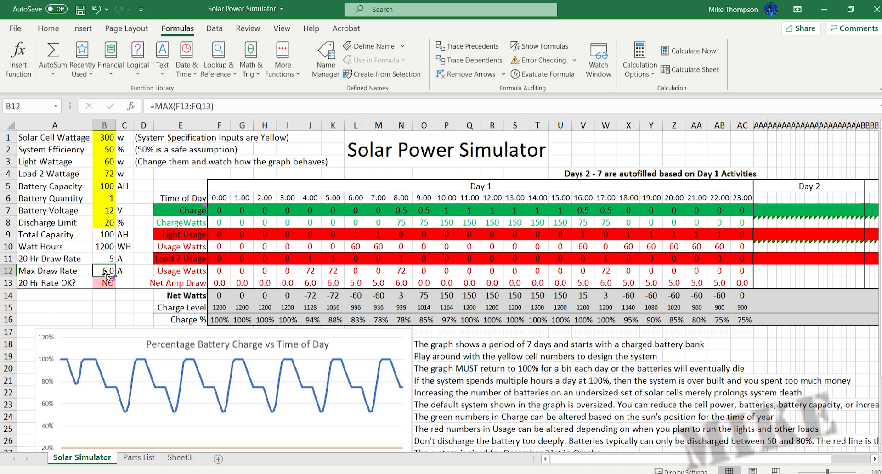
drag(310, 283, 331, 283)
ctrl+click(401, 283)
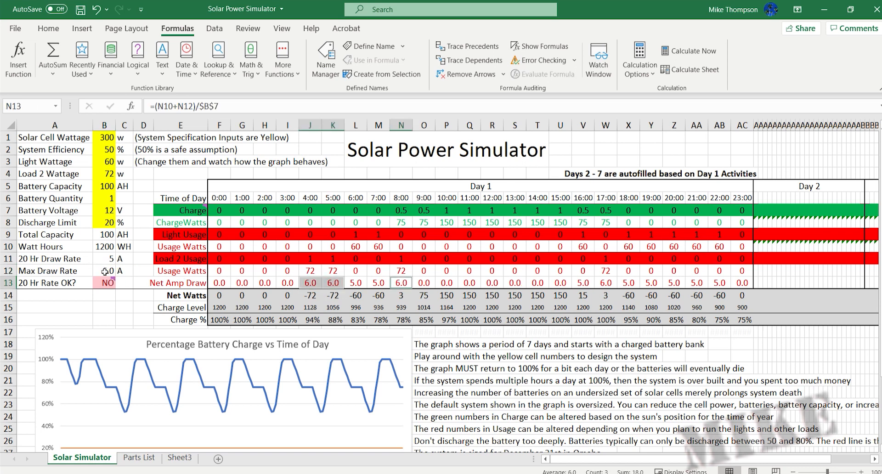
click(108, 235)
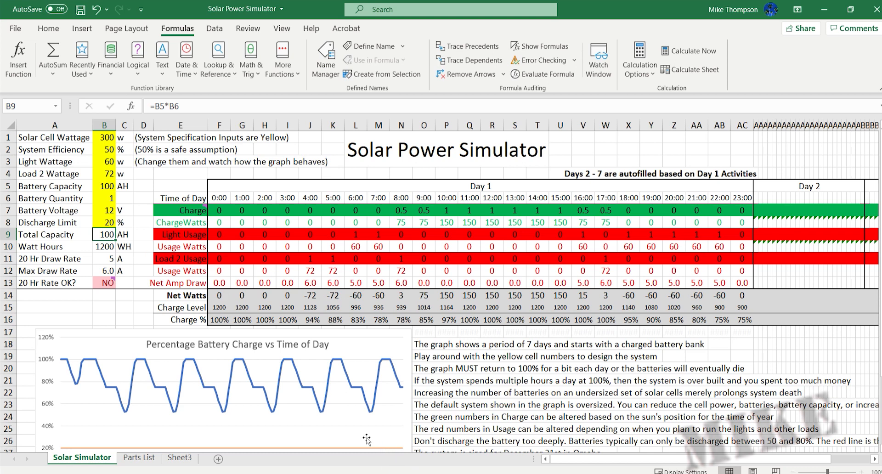
click(107, 283)
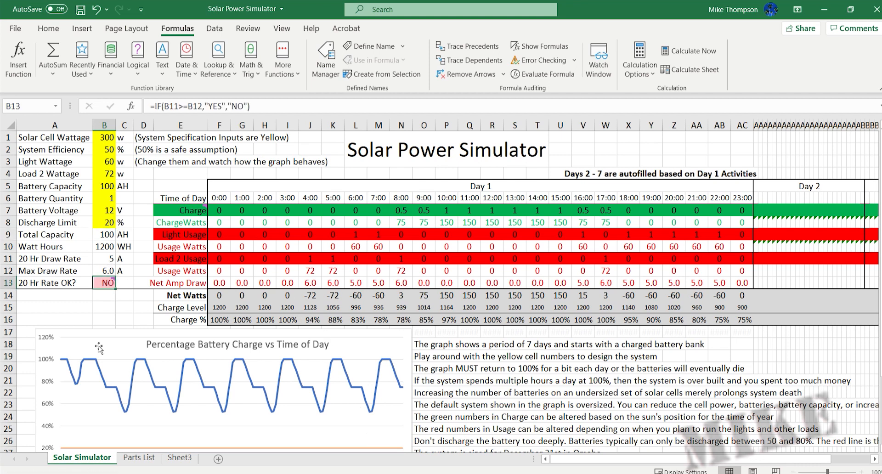
Step: Check the graph's discharge limit line against the battery charge curve, and set the Discharge Limit to 50%
click(94, 390)
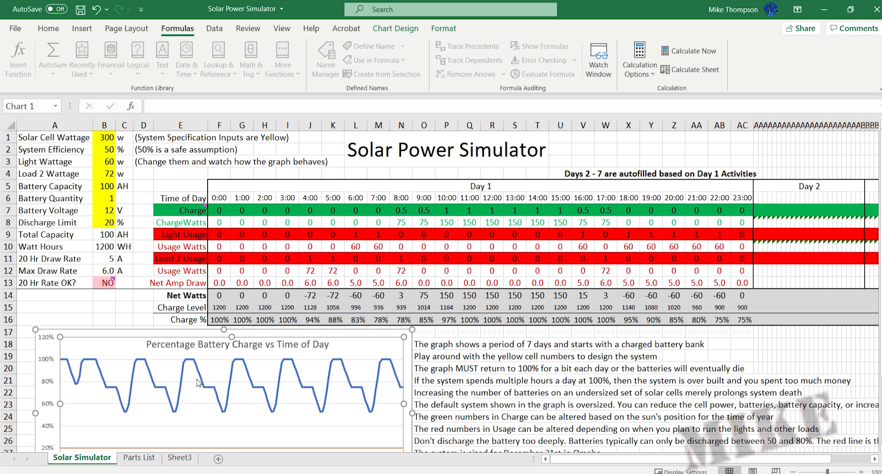
scroll(196, 375, down, 2)
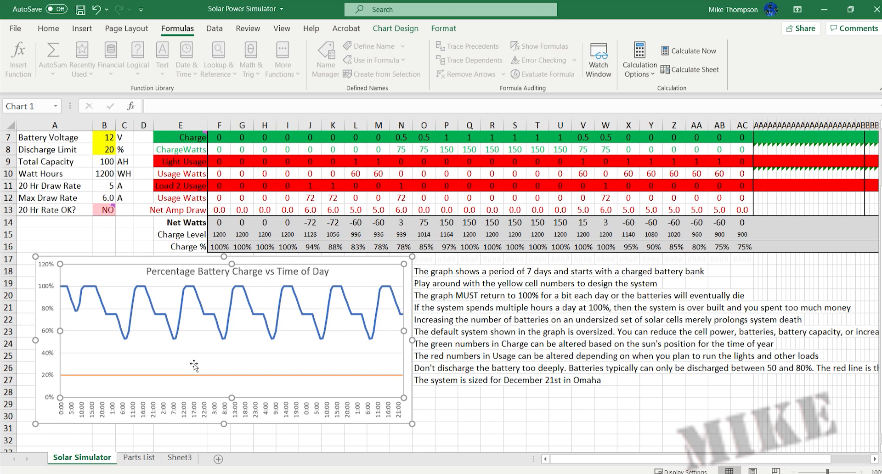
click(447, 412)
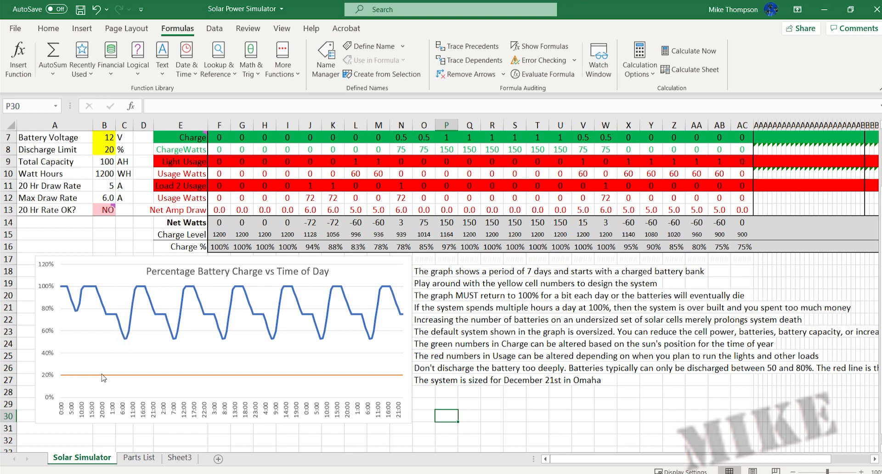
scroll(150, 375, up, 1)
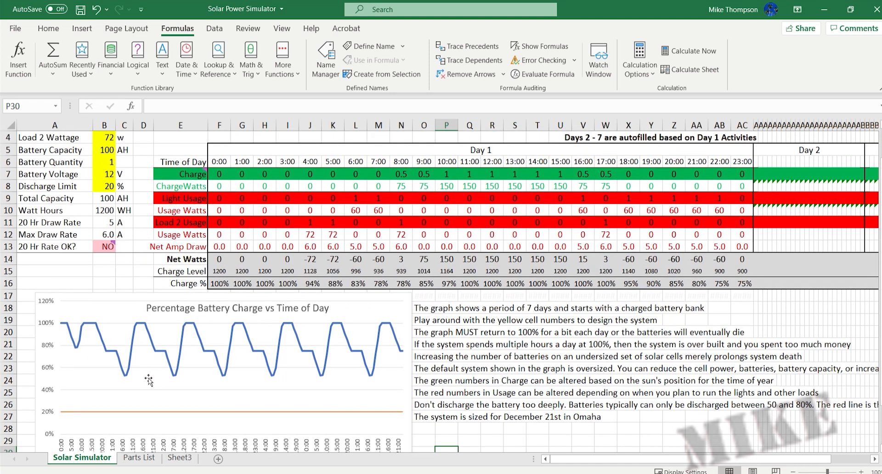
click(103, 186)
text(50)
key(Return)
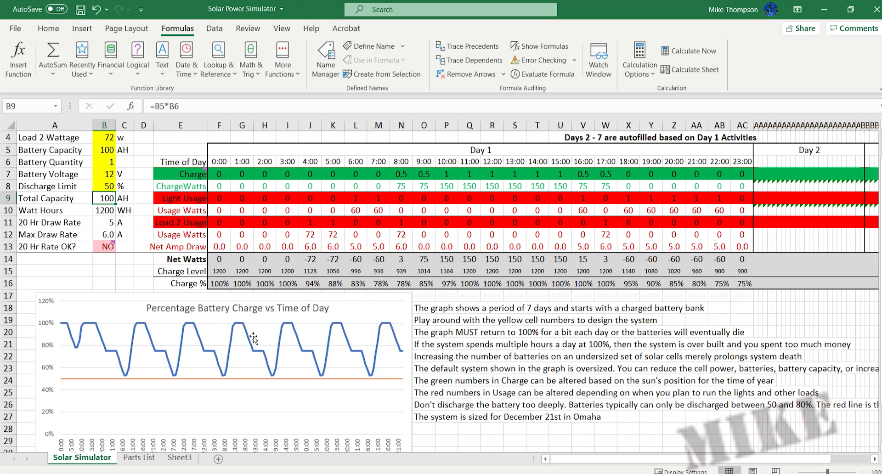
Step: Review the Day 1 Charge, Light Usage and Load 2 Usage rows, and check how Day 2 is filled from Day 1
scroll(251, 341, up, 1)
click(232, 214)
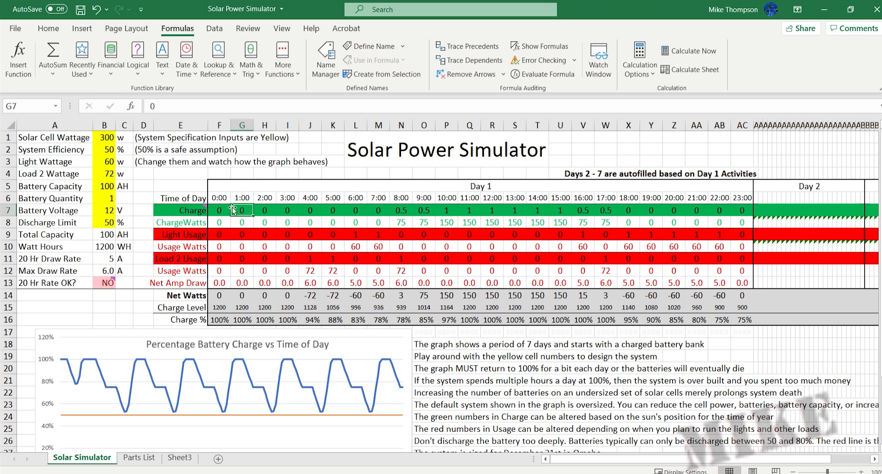
drag(216, 210, 746, 282)
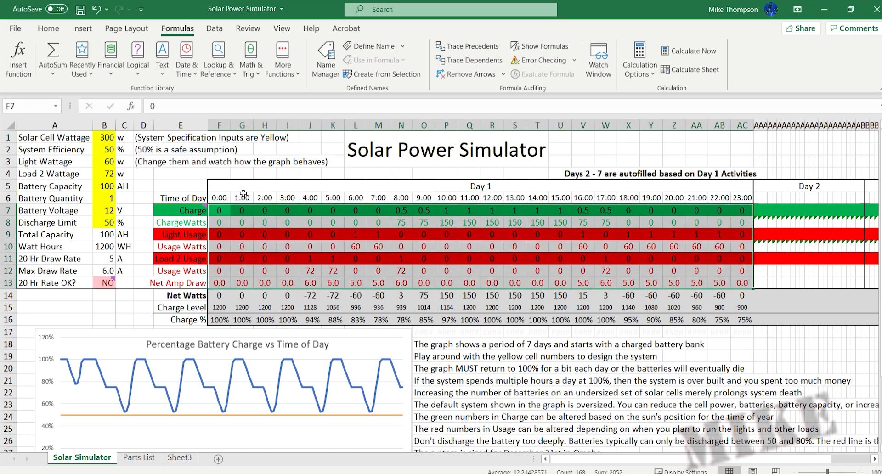
click(220, 210)
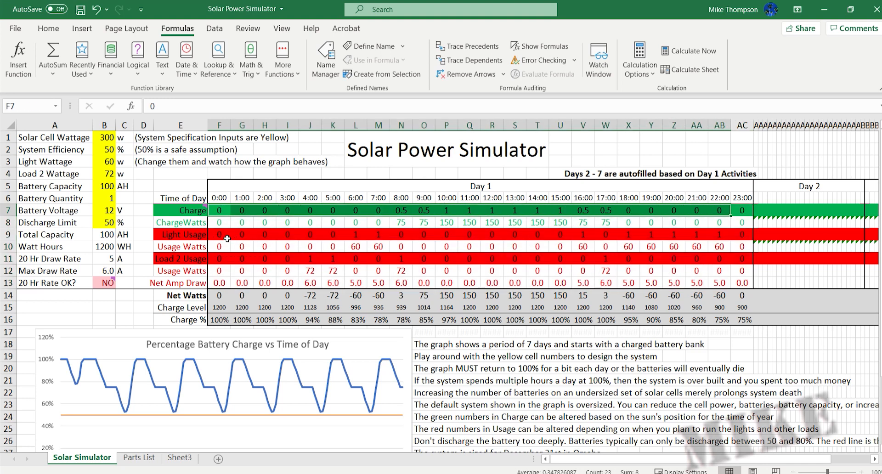
drag(218, 235, 739, 258)
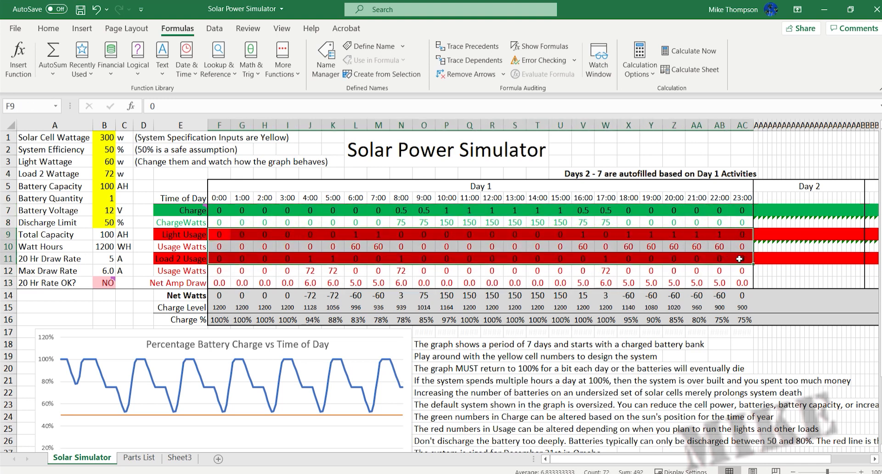
click(764, 211)
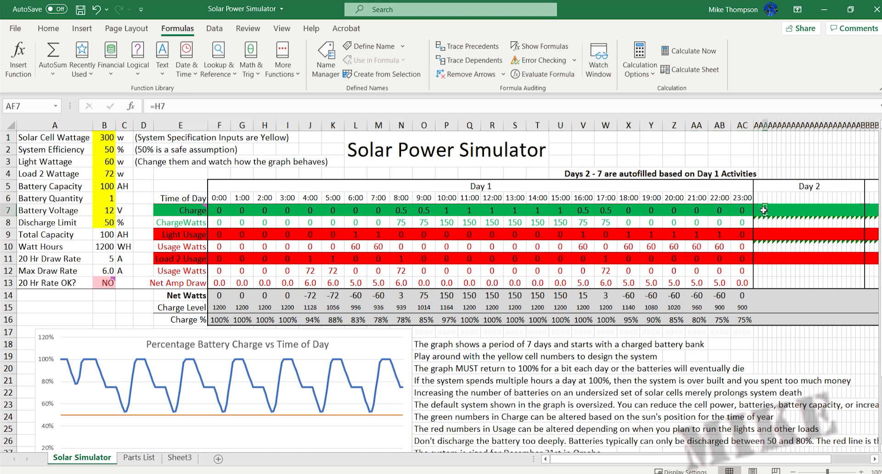
Step: Examine the hourly Charge factors across Day 1, comparing the night, low-sun morning and full-sun hours
click(454, 210)
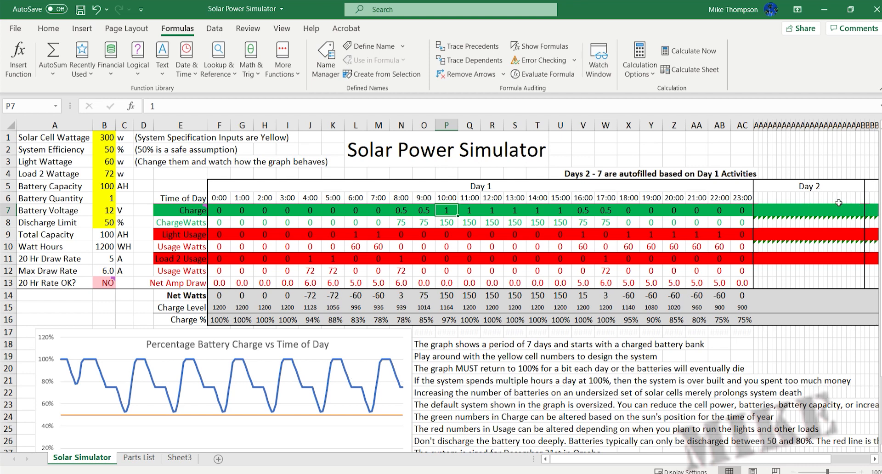
click(391, 213)
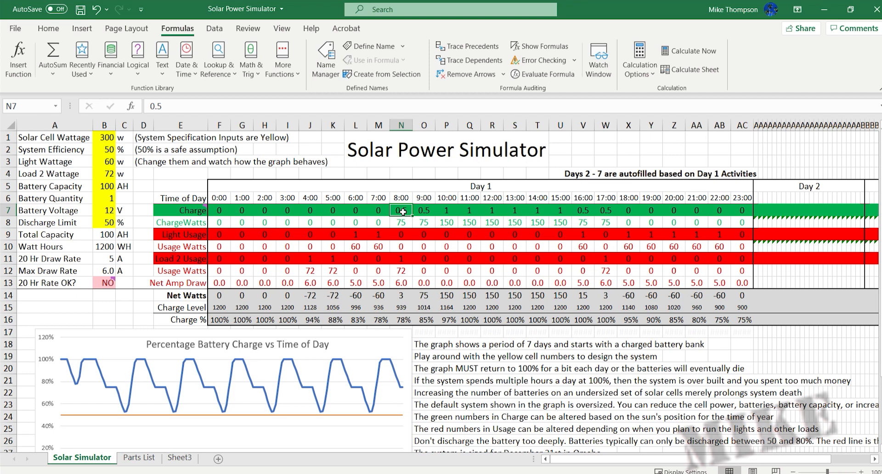
drag(398, 211, 419, 211)
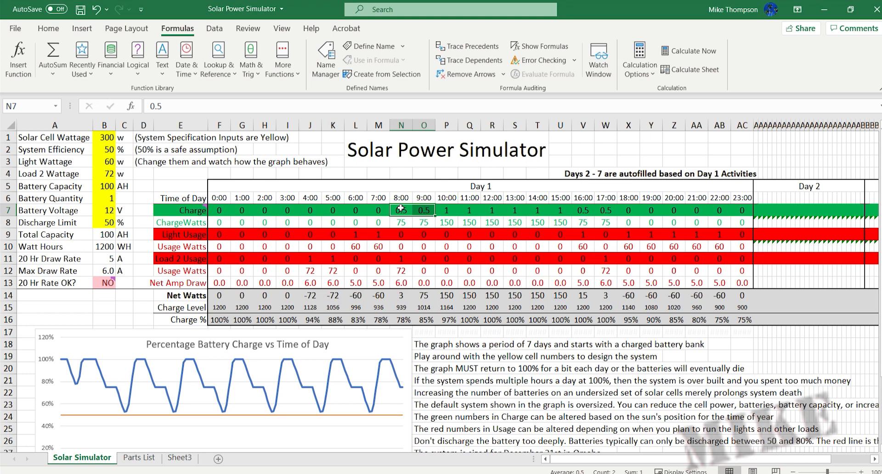
click(442, 209)
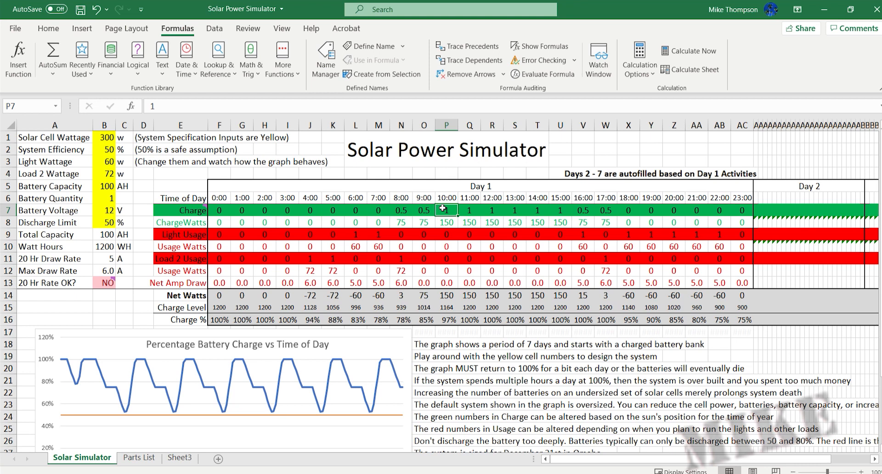
drag(401, 208, 415, 212)
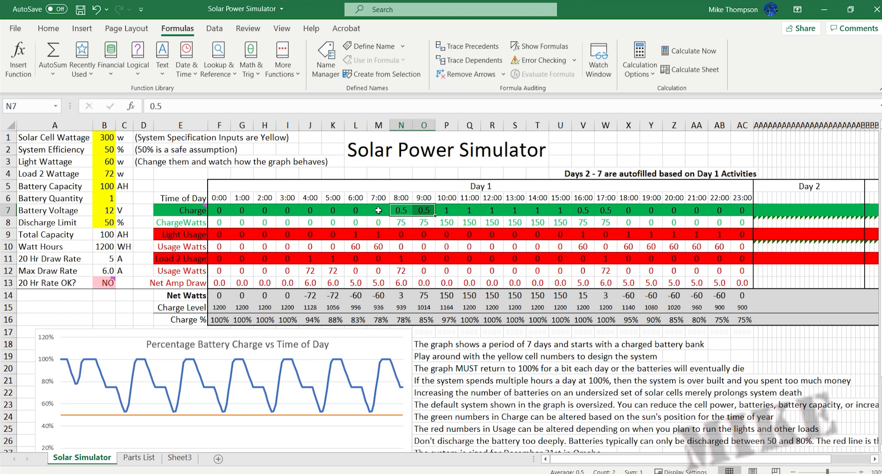
click(396, 210)
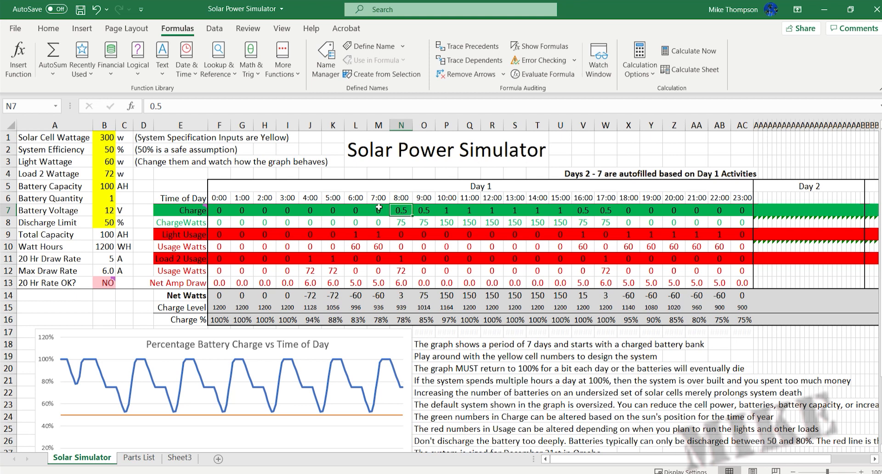
drag(329, 210, 350, 208)
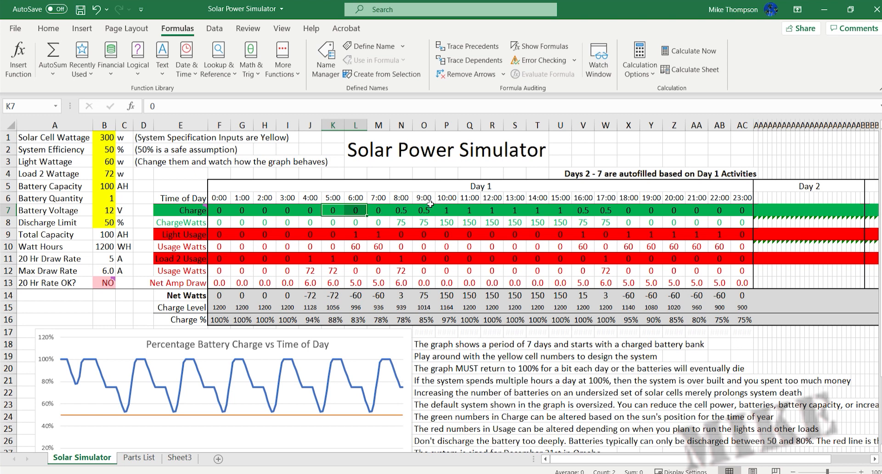
click(449, 209)
drag(450, 209, 737, 210)
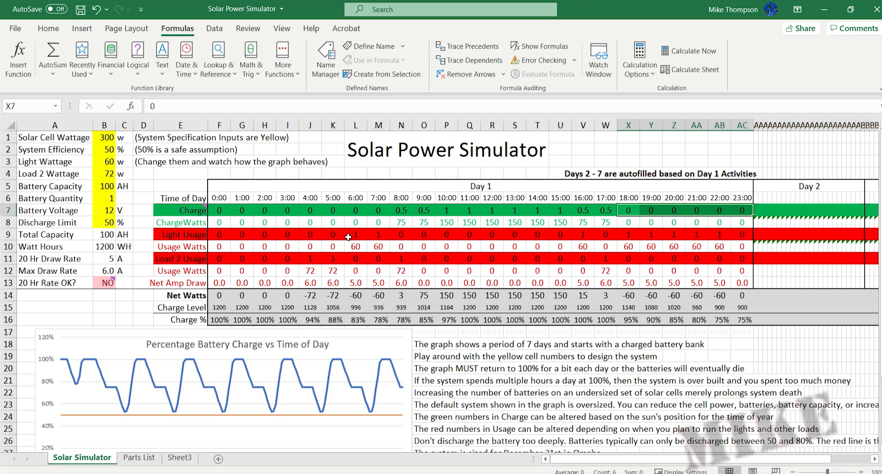
Step: Examine the Light Usage entries through the morning, daytime and evening hours against the Light Wattage input
drag(353, 235, 378, 239)
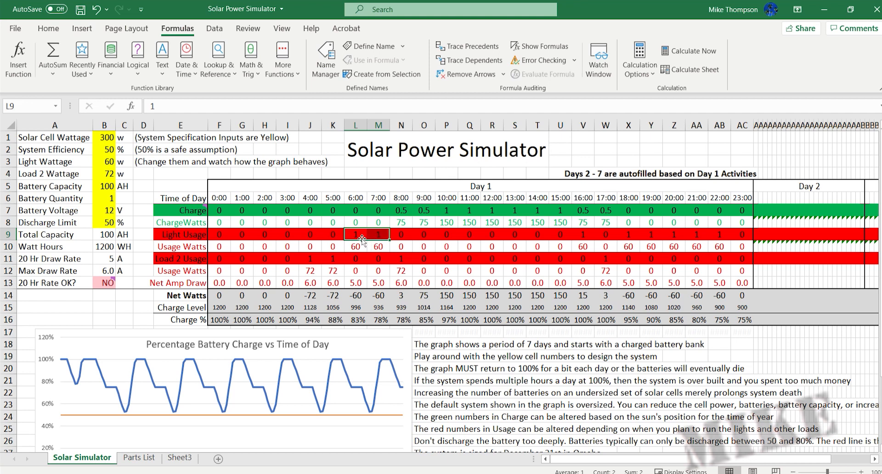
click(103, 158)
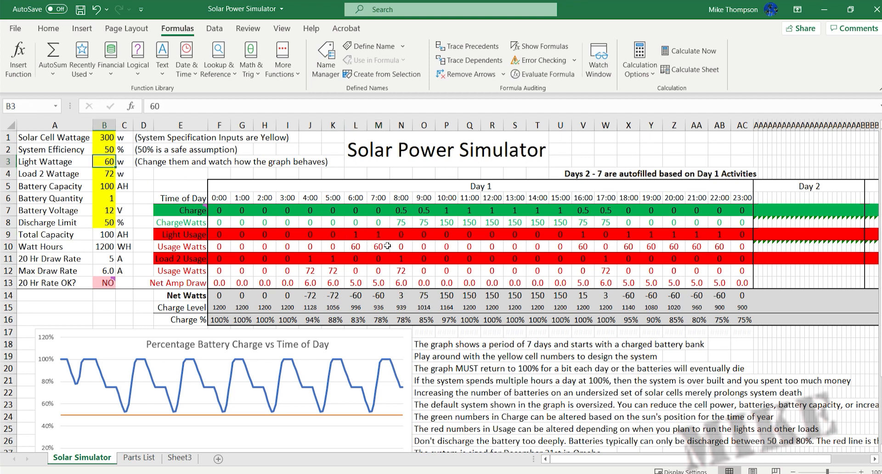
click(351, 234)
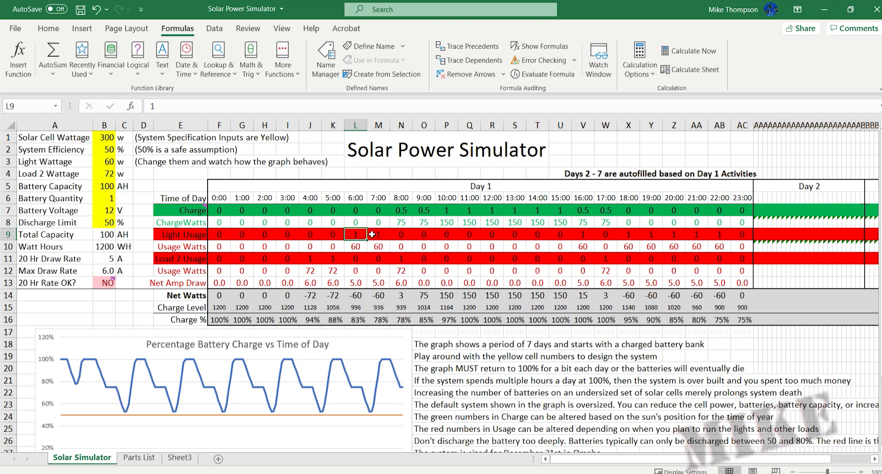
drag(395, 234, 577, 233)
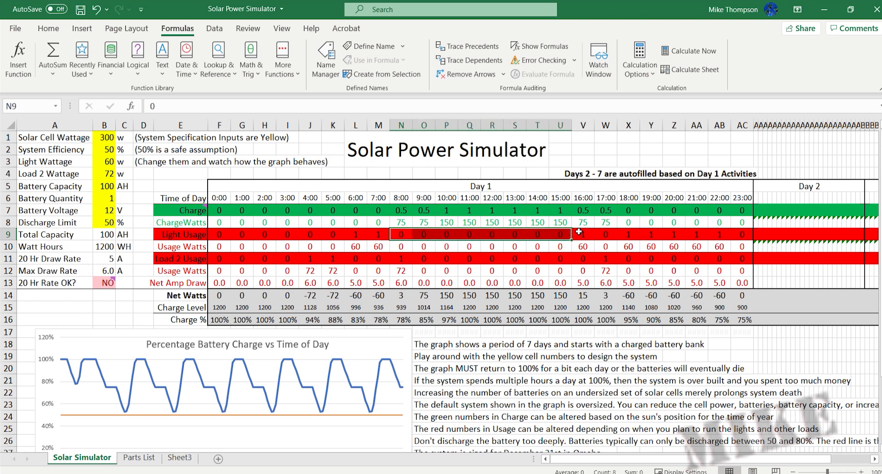
click(605, 234)
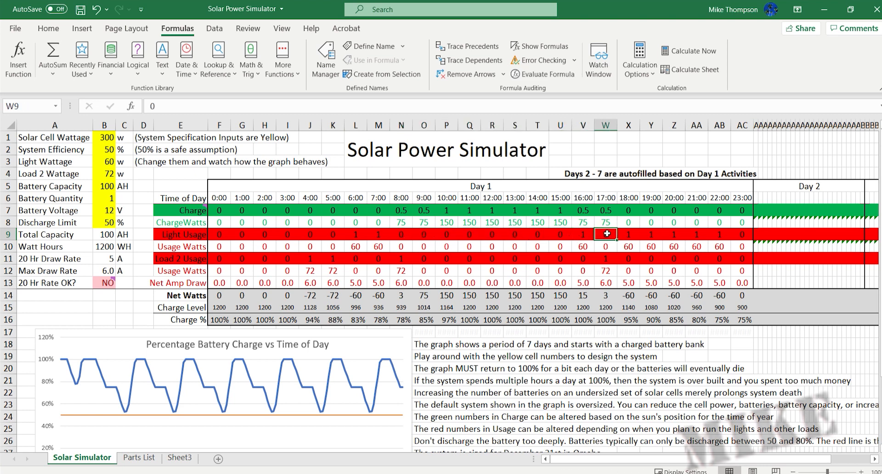
drag(626, 234, 721, 232)
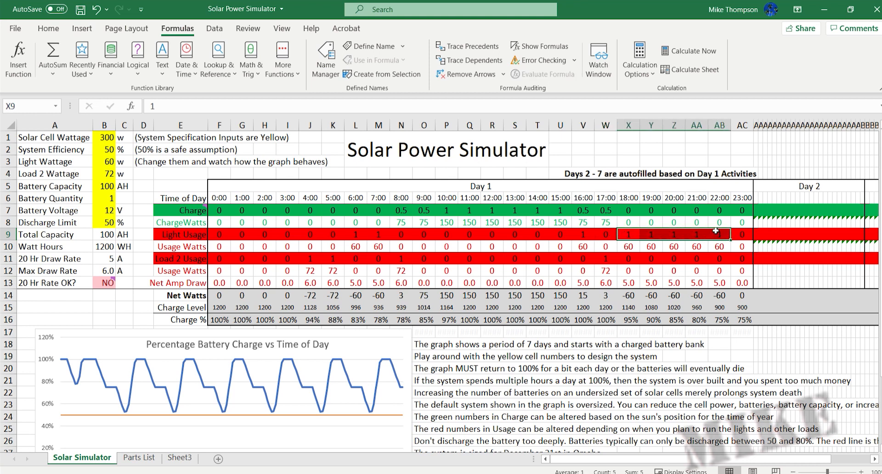
Step: Check the Load 2 Usage entries at 4:00 and 17:00, and look over the Charge and Light Usage rows again
click(311, 259)
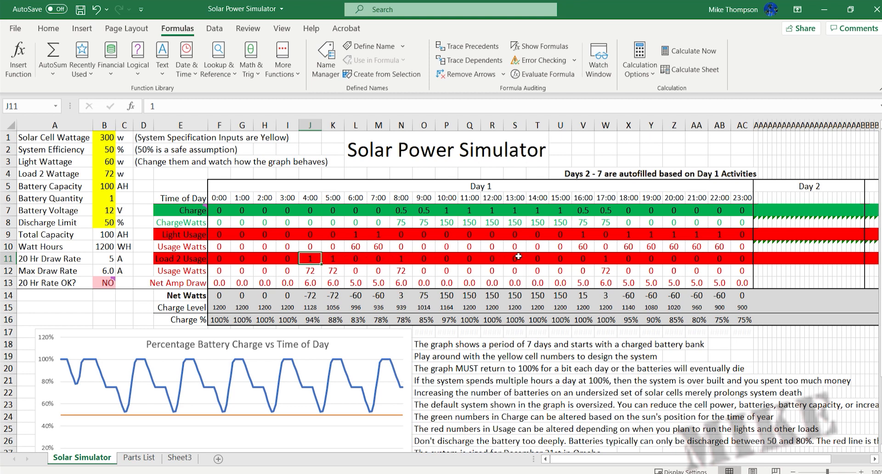
click(607, 259)
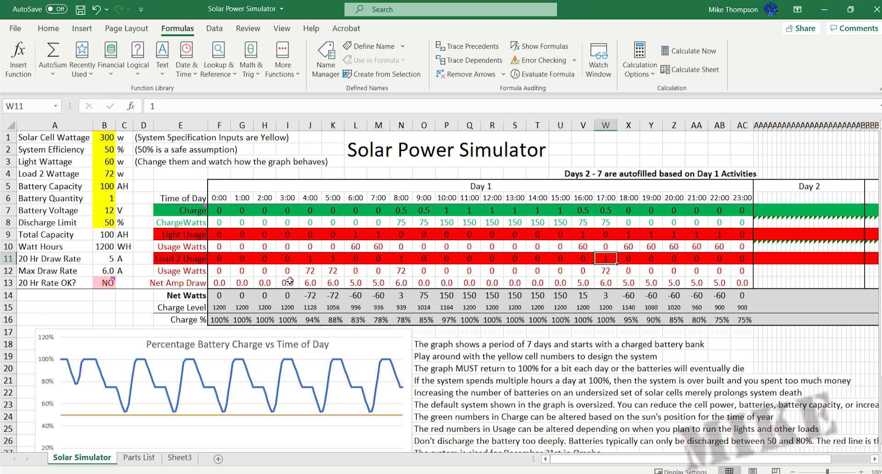
click(304, 208)
drag(261, 231, 714, 247)
Step: Set the Day 1 Charge value to 0.5 at 7:00 and to 1 at 9:00
drag(360, 210, 630, 210)
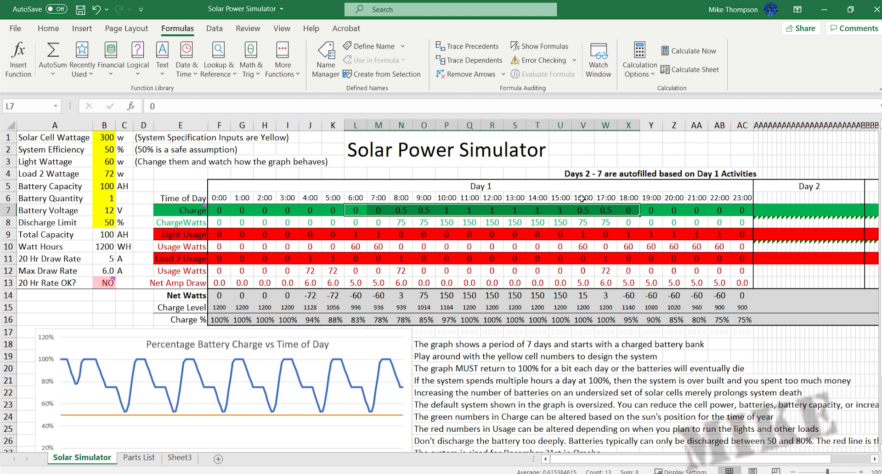
click(416, 211)
click(404, 212)
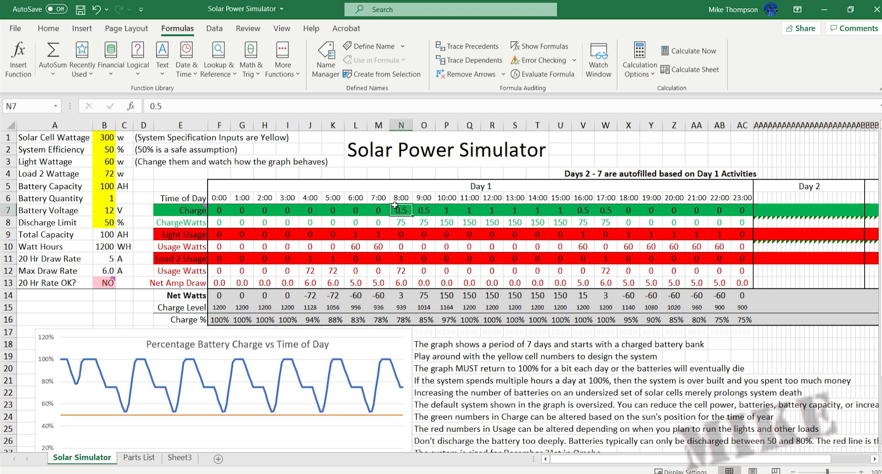
click(385, 212)
text(.5)
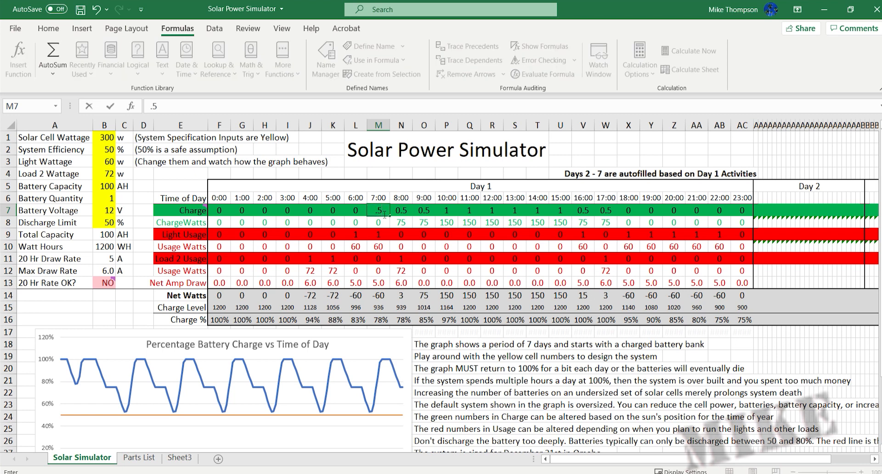
key(Tab)
key(Tab)
text(1)
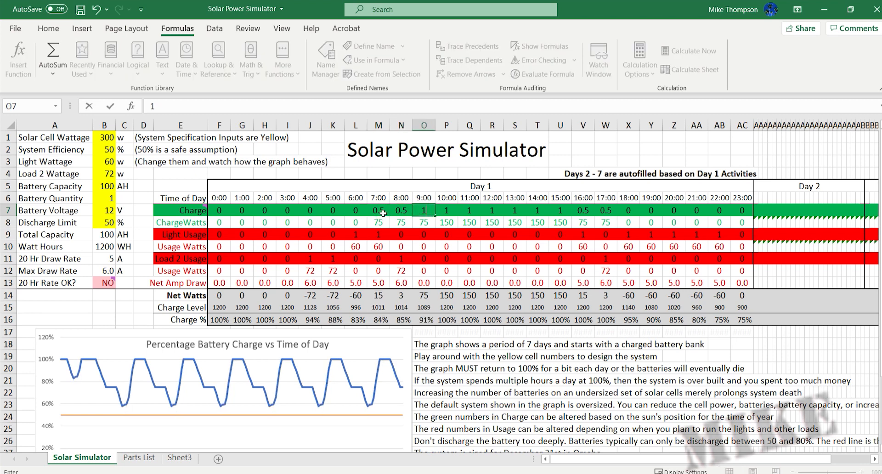
key(Return)
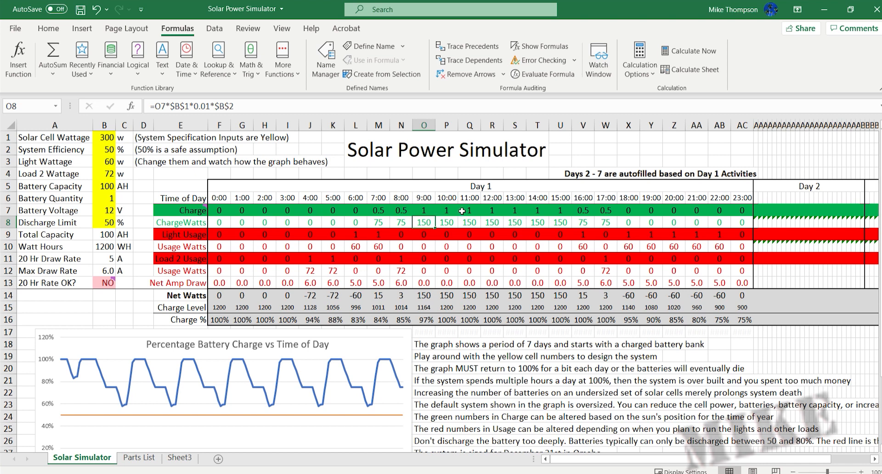
Step: Examine the 20 Hr Rate check by comparing the 4:00 and 5:00 Net Amp Draw, Max Draw Rate and 20 Hr Draw Rate
click(344, 234)
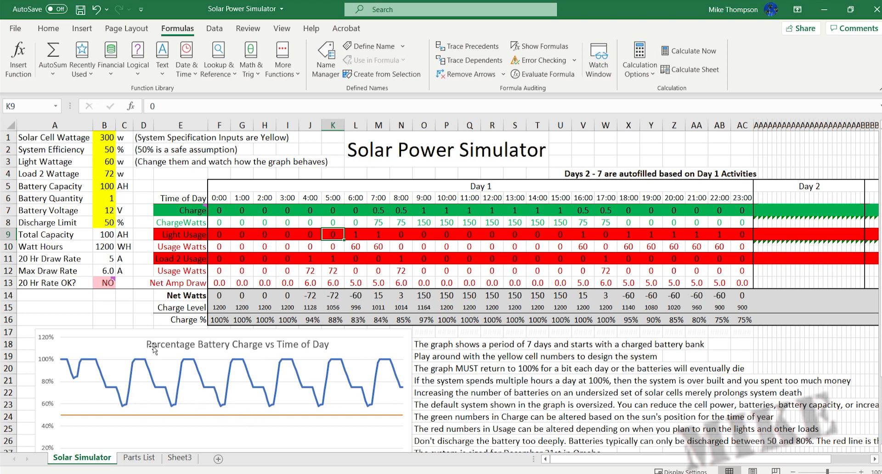
click(104, 285)
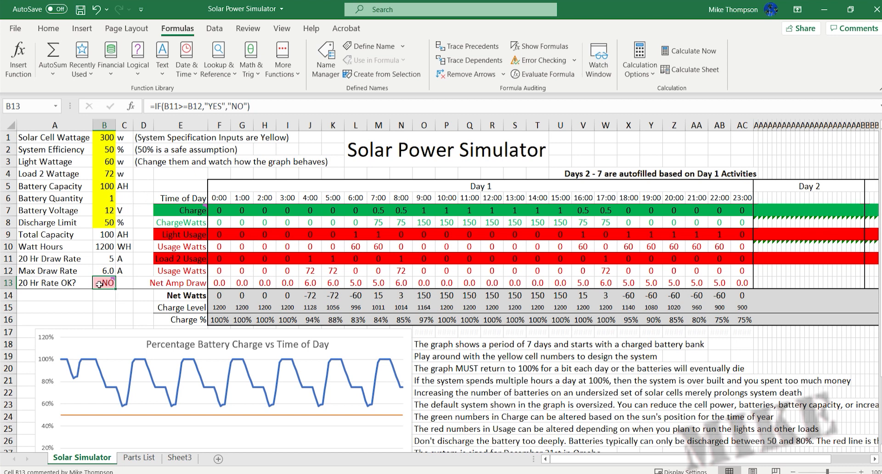
drag(307, 285, 332, 282)
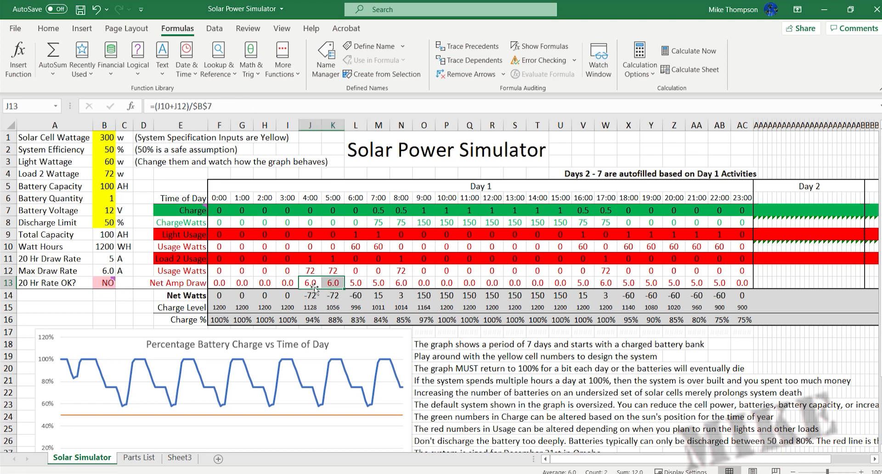
click(105, 270)
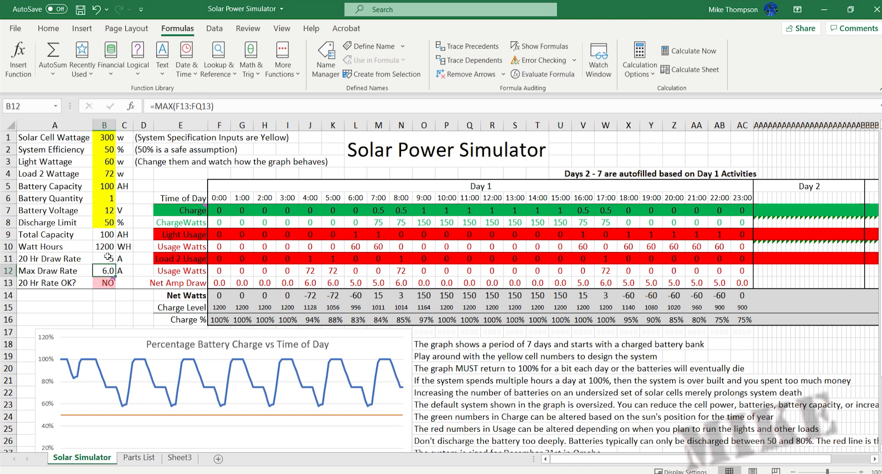
click(107, 257)
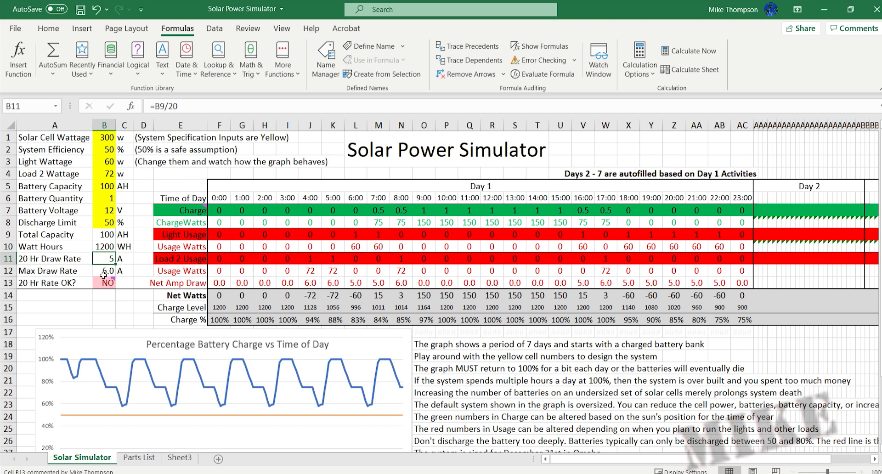
Step: Set the Solar Cell Wattage in the system specifications to 500 W
click(107, 137)
text(500)
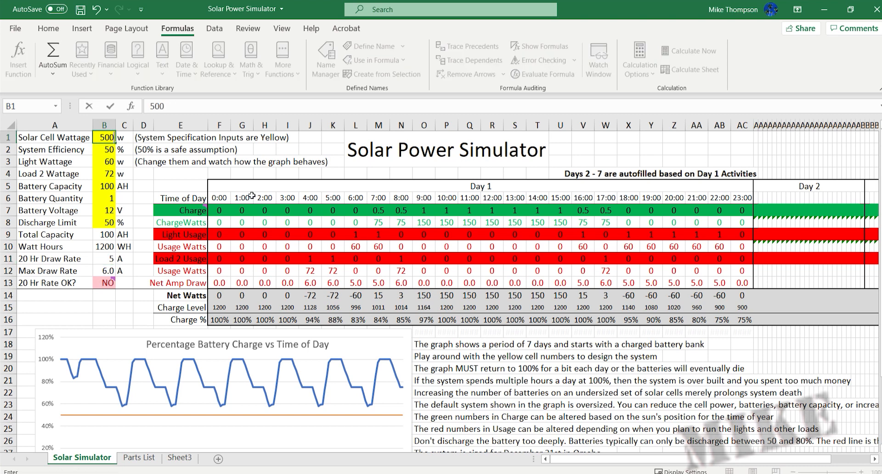
key(Return)
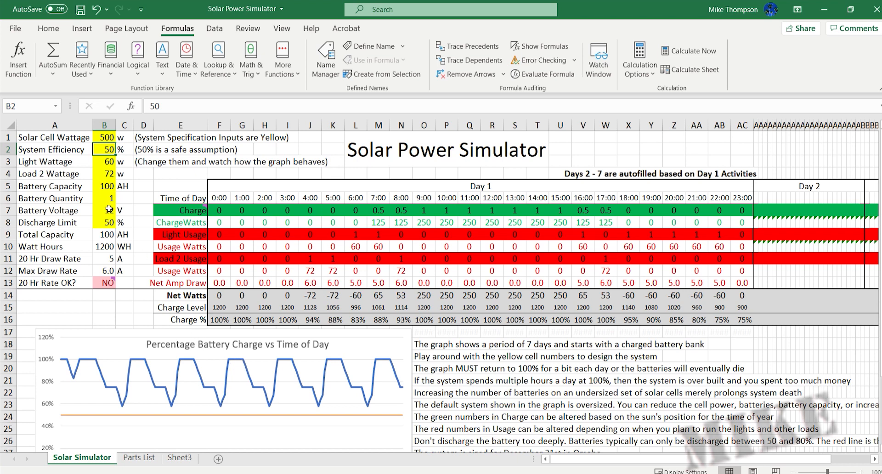
Step: Set the Battery Capacity in the system specifications to 120 AH
click(103, 185)
text(120)
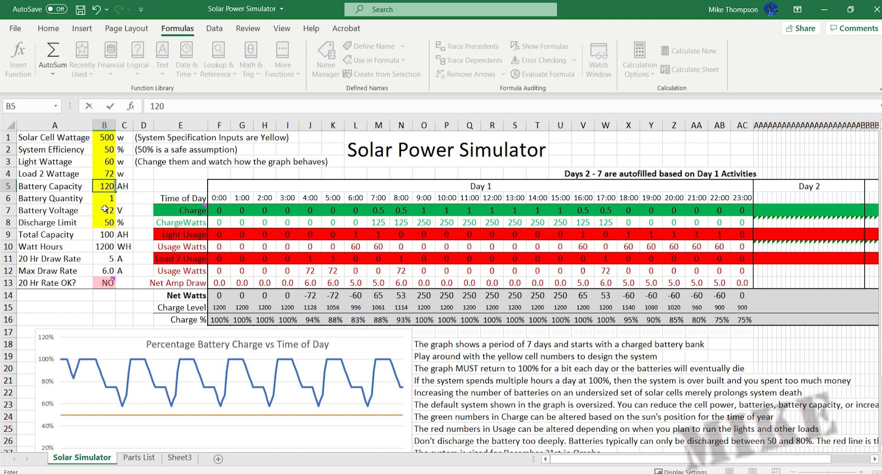
key(Return)
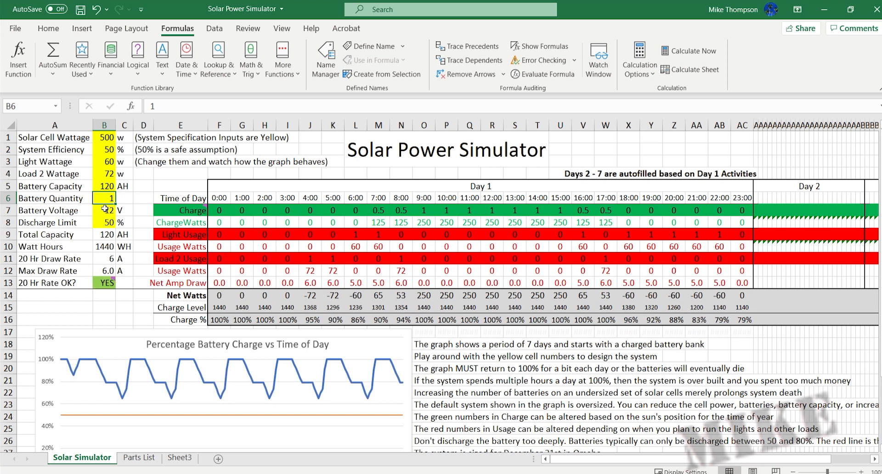
Step: Set the Battery Capacity to 100 AH and the Battery Quantity to 2 in the system specifications
click(107, 186)
text(100)
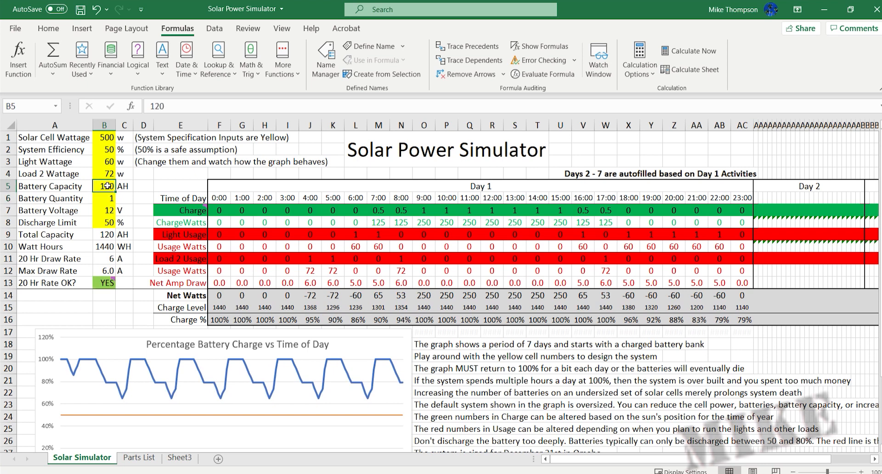
key(Return)
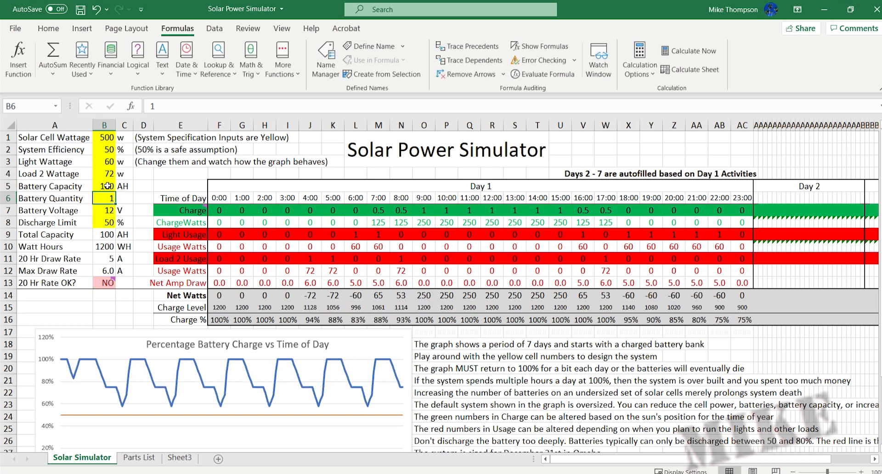
text(2)
key(Return)
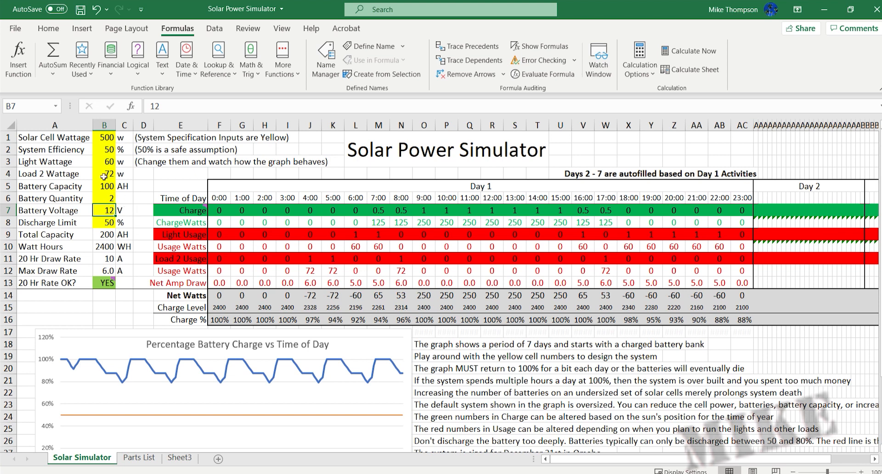
Step: Set the Light Wattage in the system specifications to 72 W
click(101, 161)
text(72)
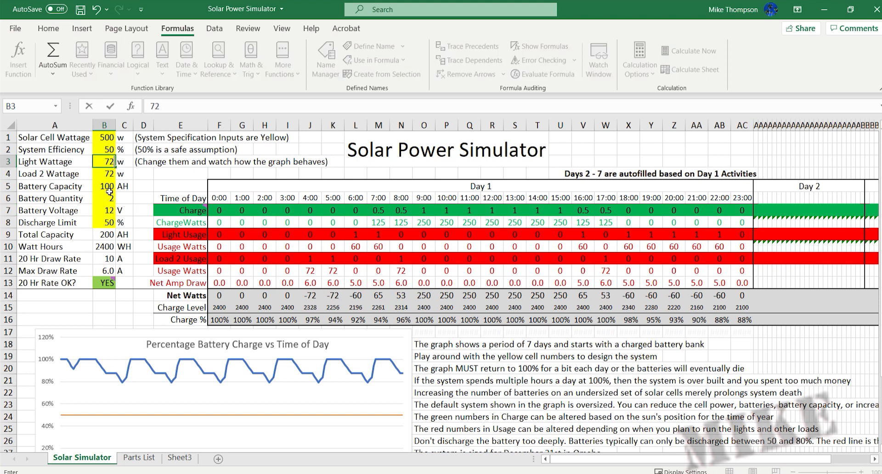
key(Return)
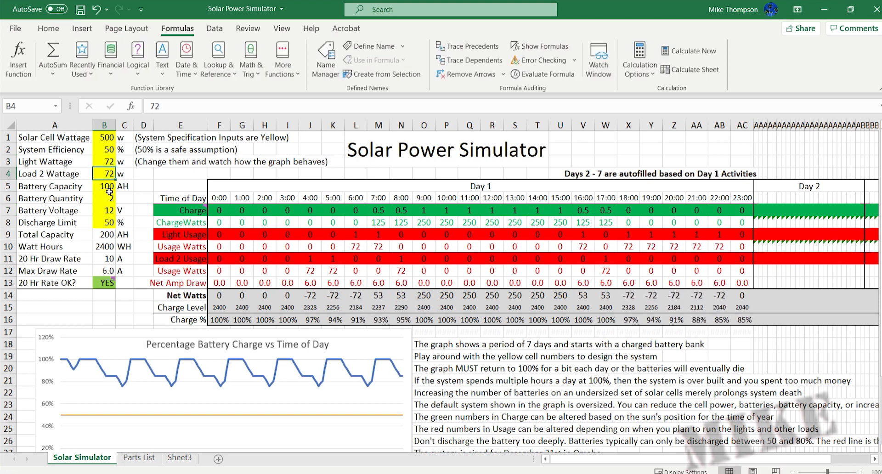
Step: Set the Day 1 Light Usage value to 1 at 5:00 and at 11:00
click(324, 234)
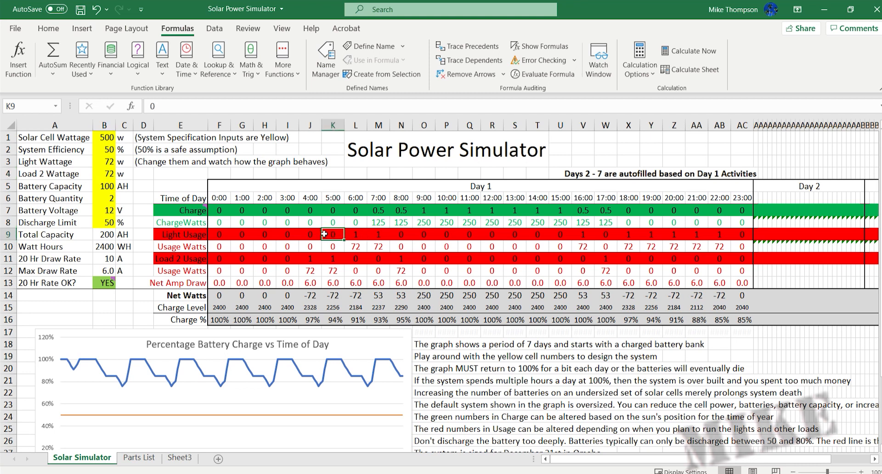
text(1)
key(Return)
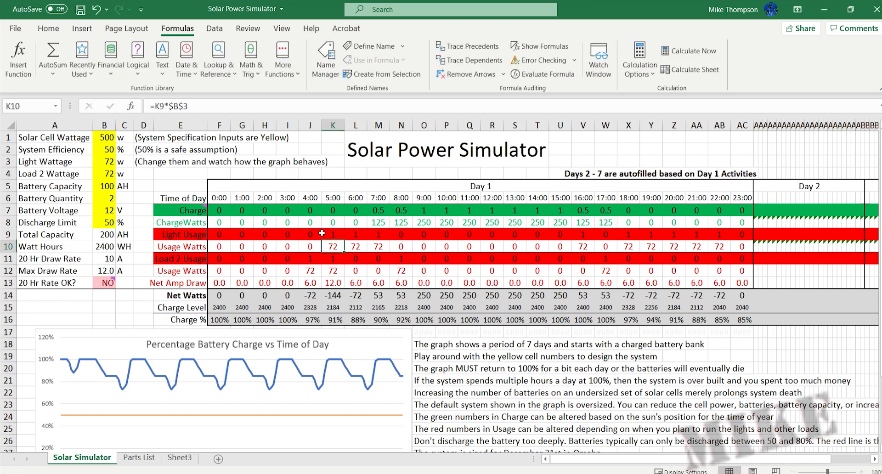
click(466, 235)
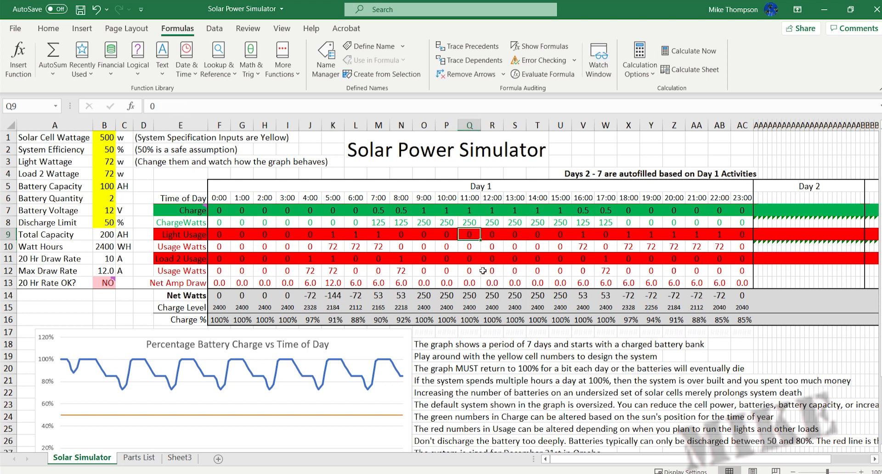
text(1)
key(Return)
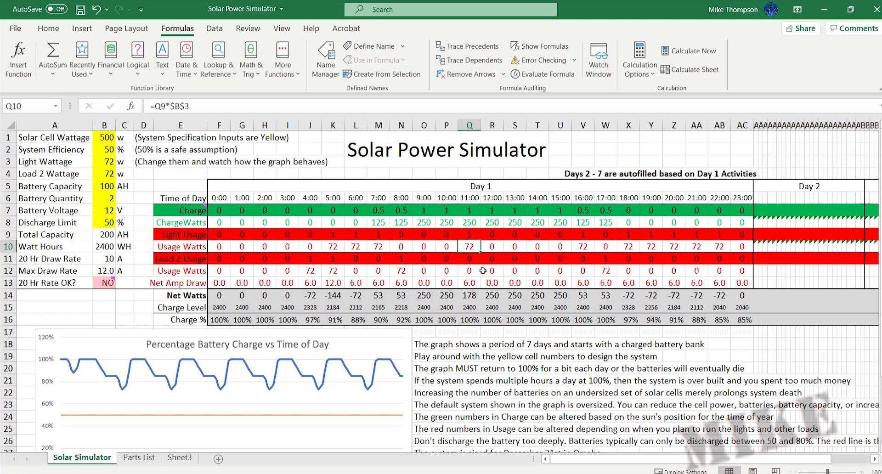
Step: Set the Day 1 Load 2 Usage value to 1 at 15:00 and at 16:00
key(Down)
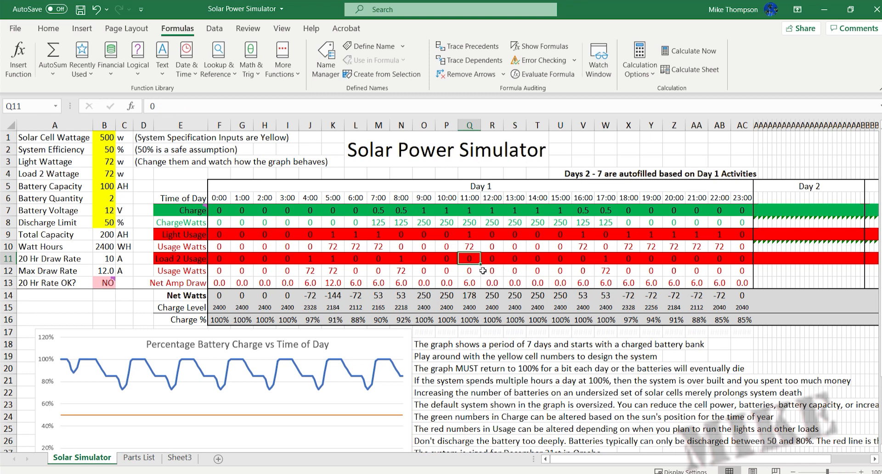
key(Right)
key(Right)
key(Right)
key(Right)
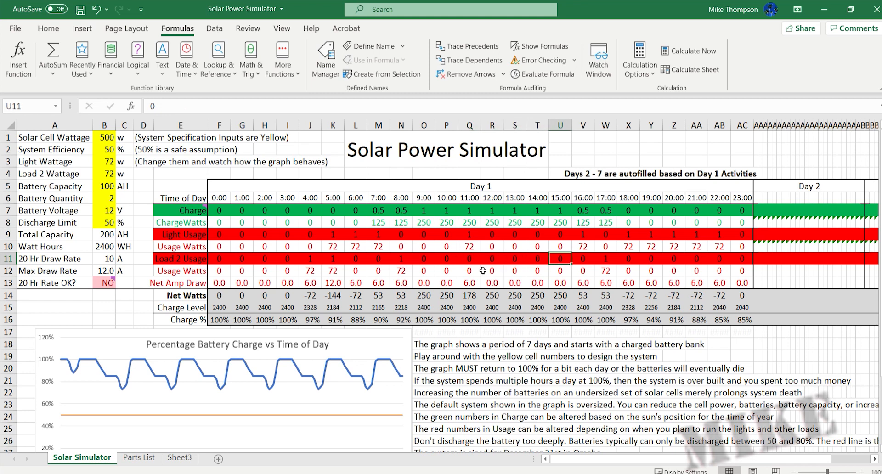
text(1)
key(Right)
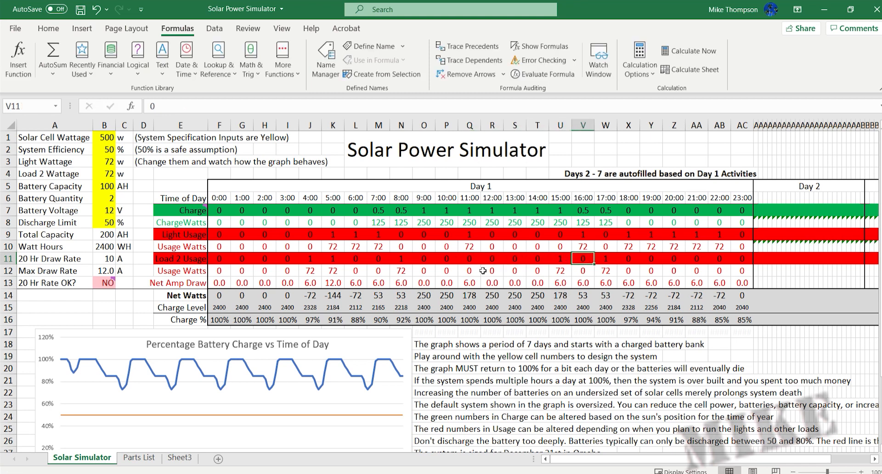
text(1)
key(Left)
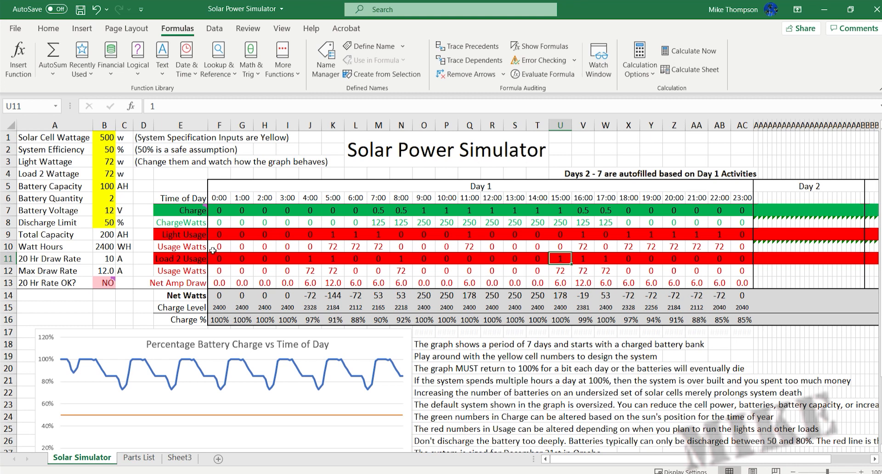
Step: Set the Load 2 Wattage in the system specifications to 100 W
click(105, 174)
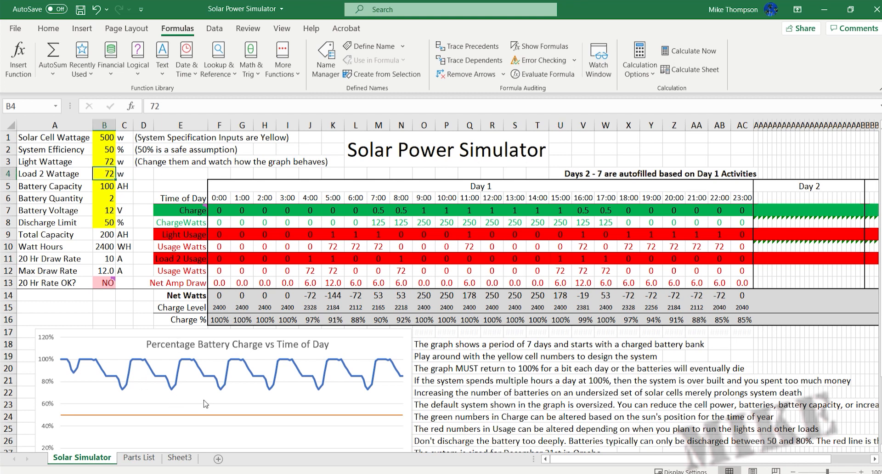
text(100)
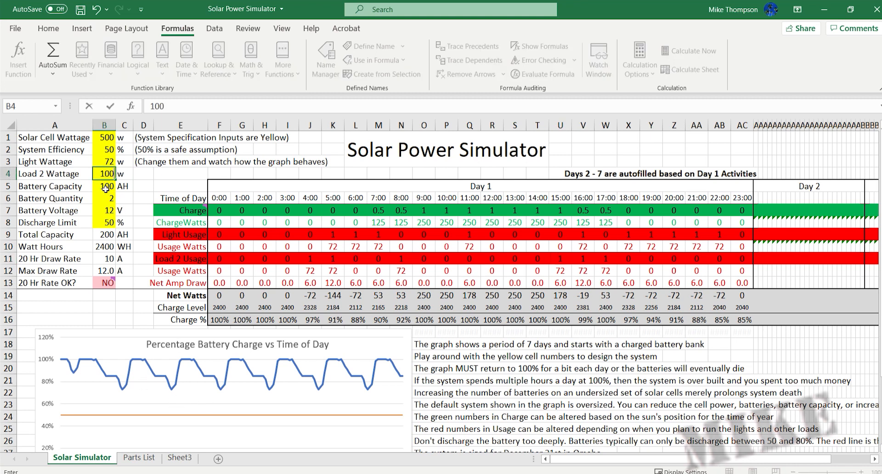
key(Return)
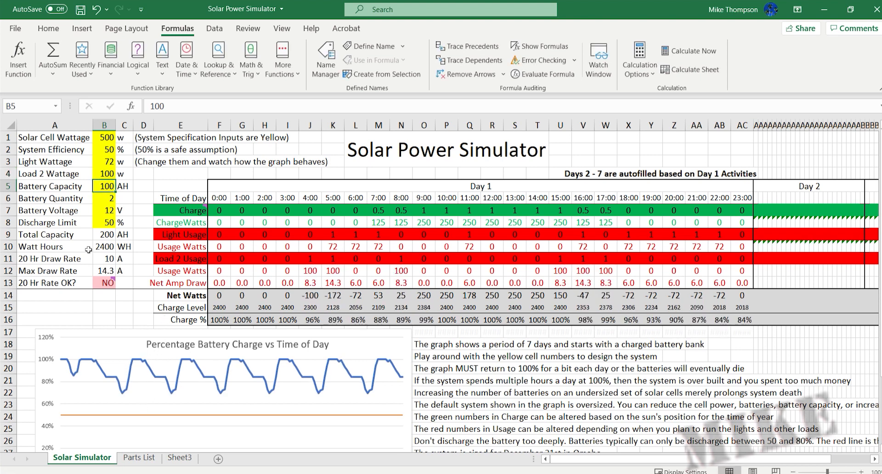
Step: Try a Battery Capacity of 120 AH in the system specifications and return it to 100 AH
text(120)
key(Return)
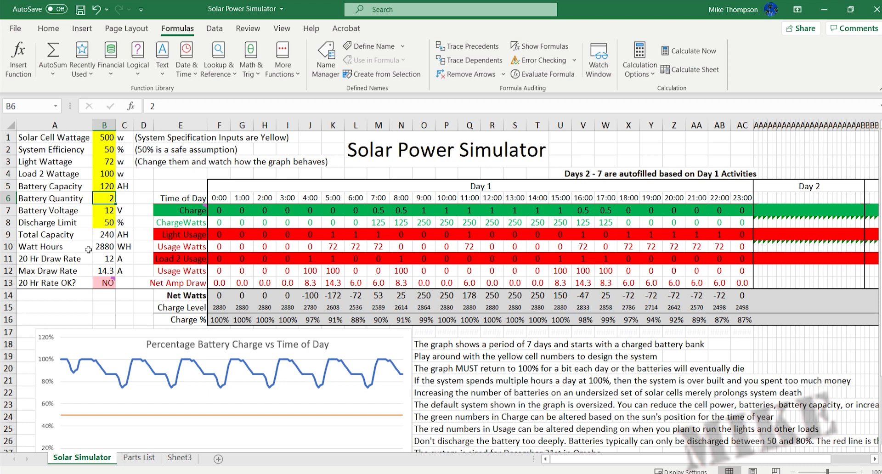
click(107, 185)
text(100)
key(Up)
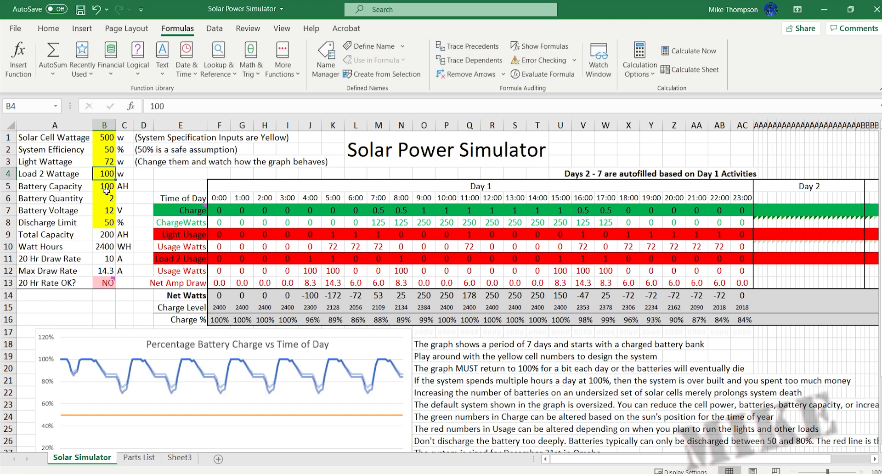
Step: Set the Load 2 Wattage in the system specifications to 120 W
text(120)
key(Return)
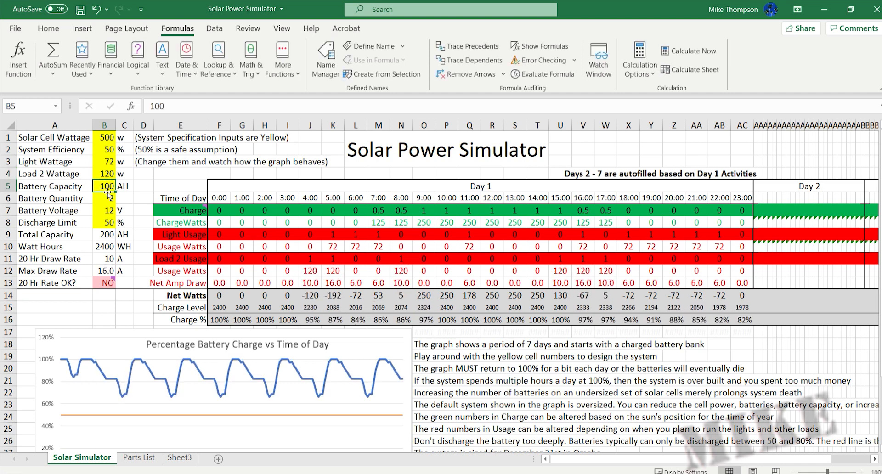
click(110, 175)
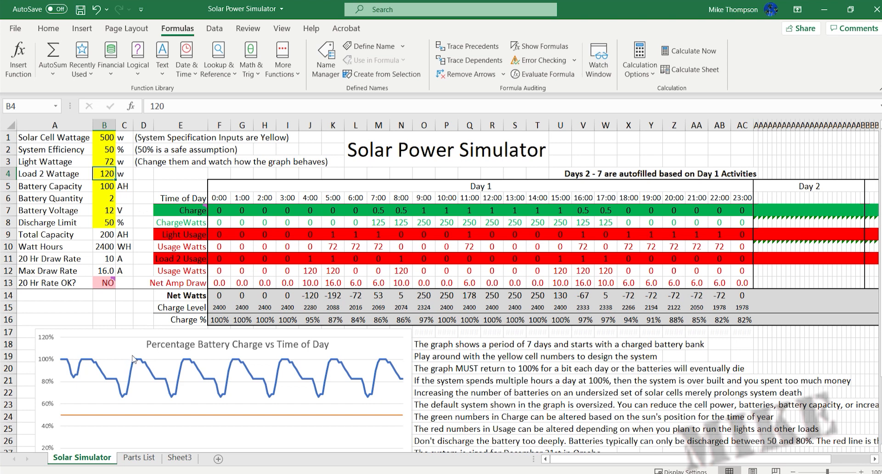
Step: Set the Solar Cell Wattage in the system specifications to 300 W
click(106, 136)
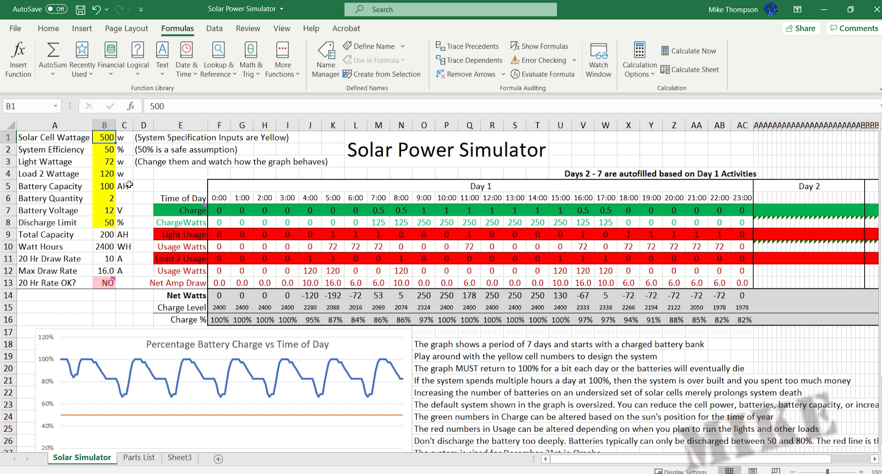
text(300)
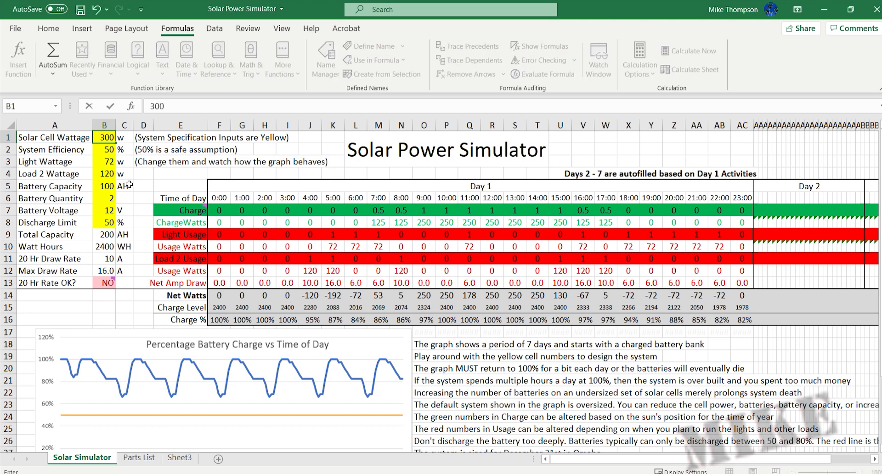
key(Return)
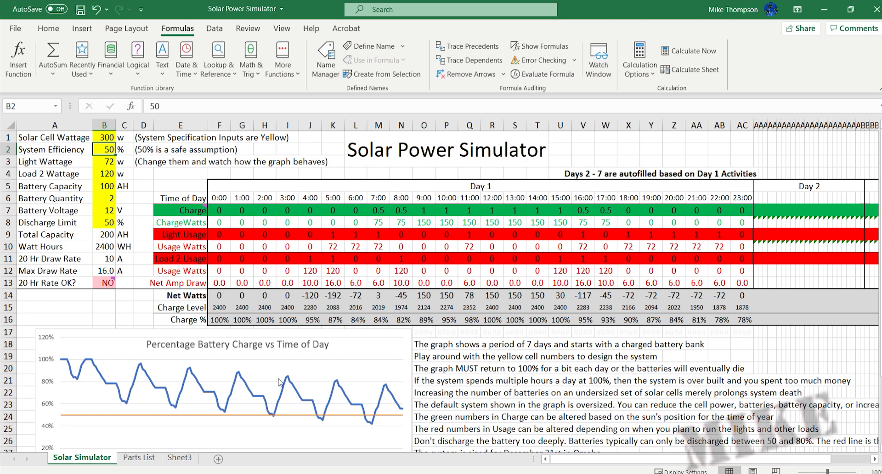
Step: Try a Battery Quantity of 4 and one of 10 to compare their effect on the charge graph
click(105, 196)
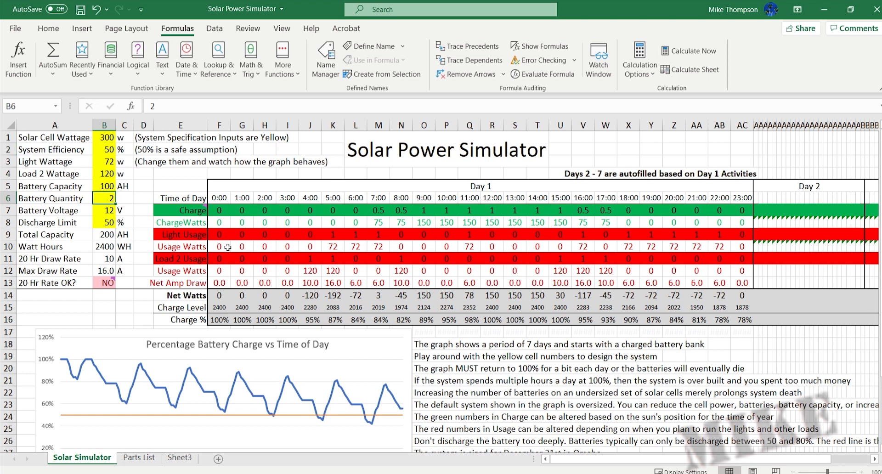
text(4)
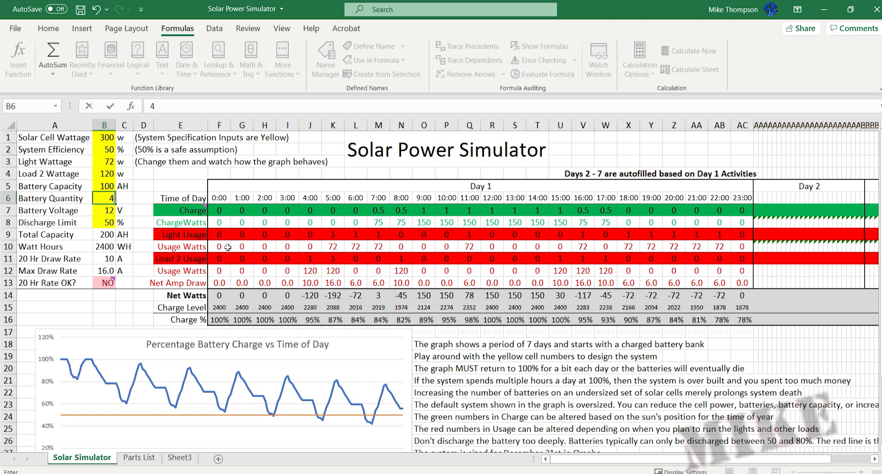
key(Return)
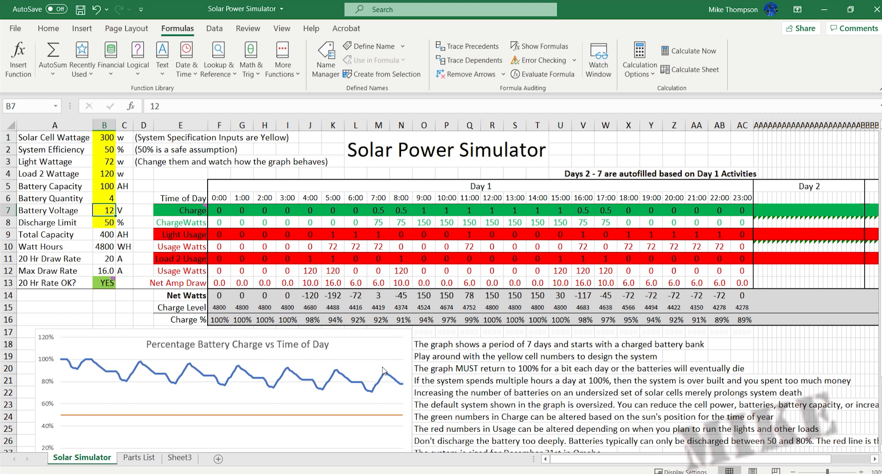
click(108, 198)
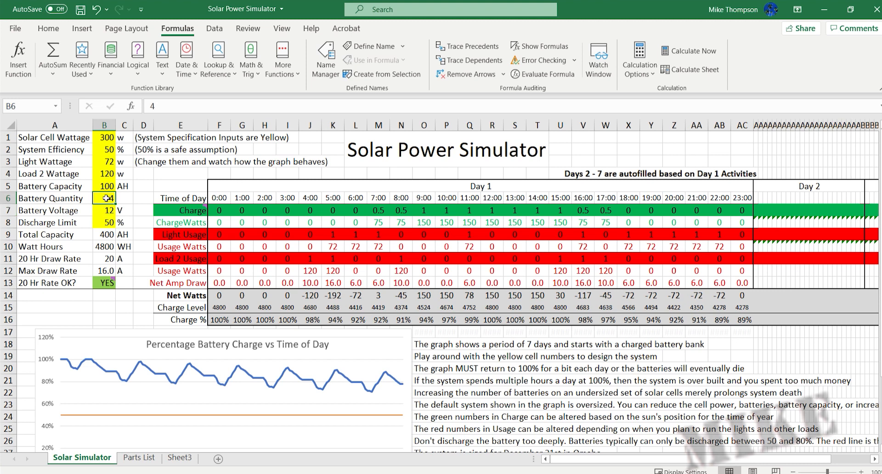
text(10)
key(Return)
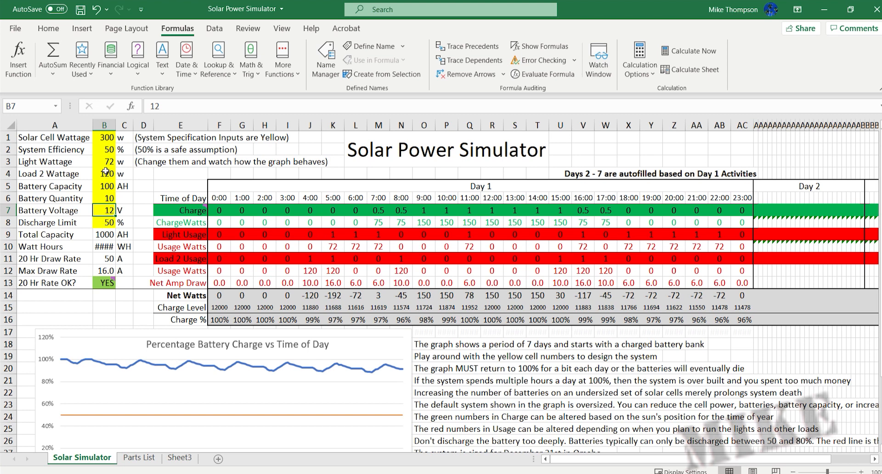
Step: Set the Battery Quantity in the system specifications to 2
click(110, 138)
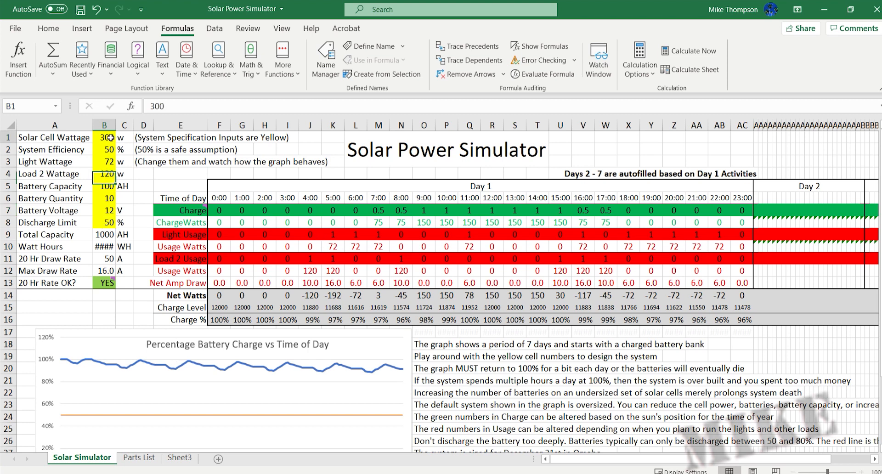
click(108, 211)
key(Up)
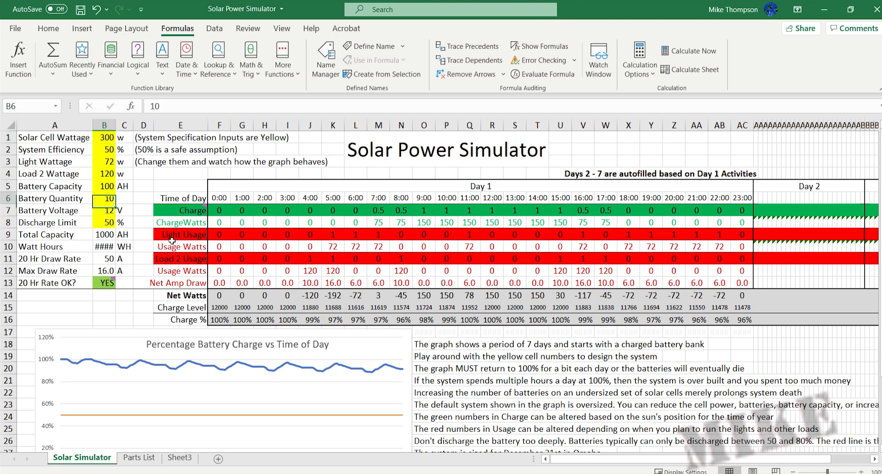
key(BackSpace)
key(BackSpace)
text(2)
key(Return)
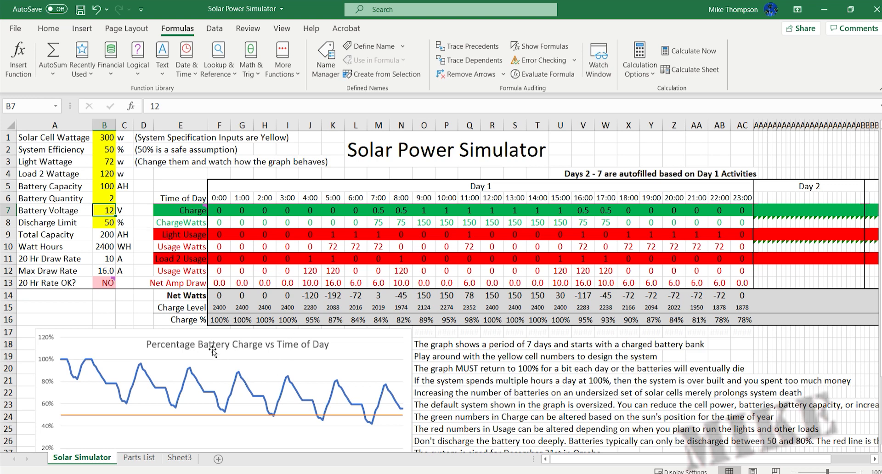
Step: Set the Light Wattage in the system specifications to 60 W
click(107, 136)
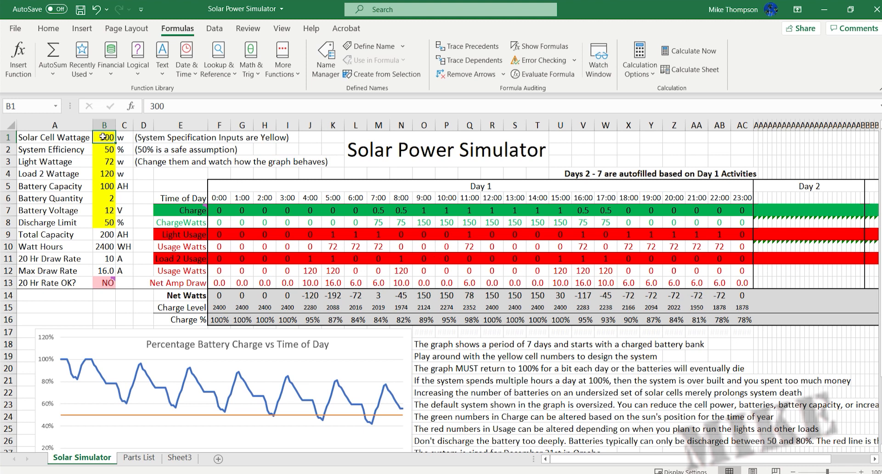
click(101, 174)
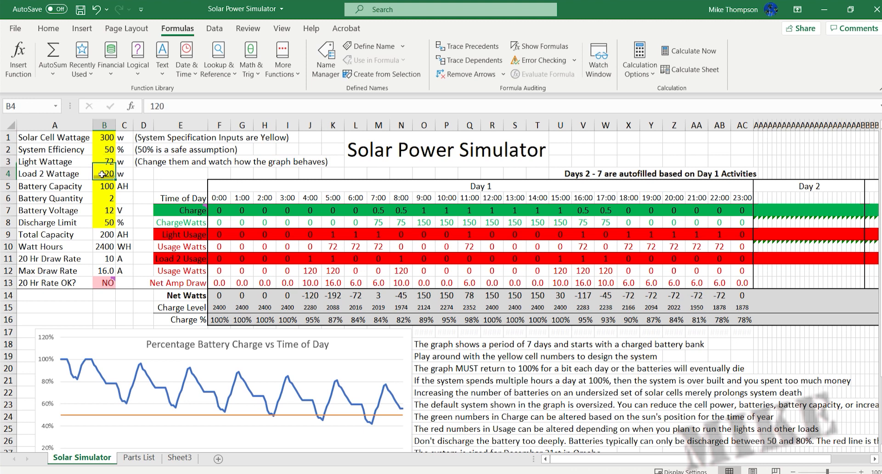
click(105, 161)
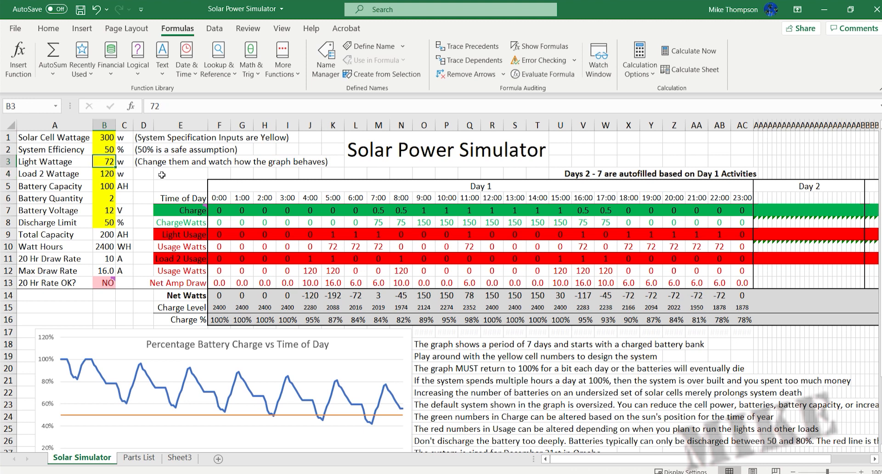
text(60)
key(Return)
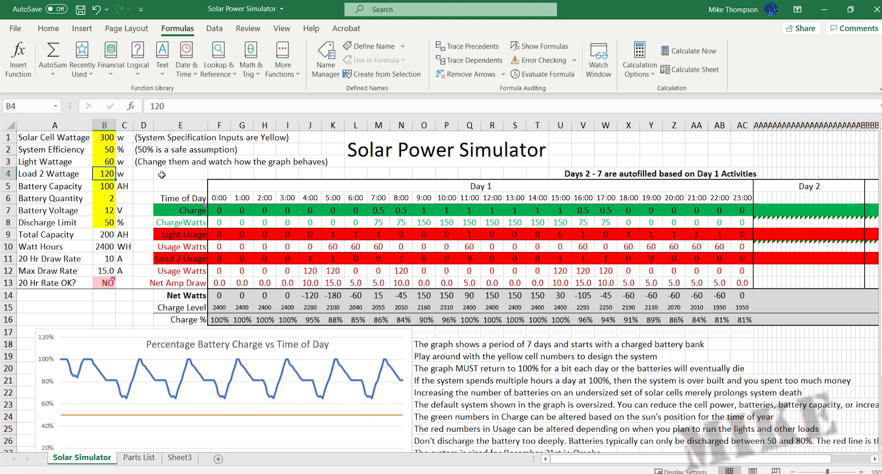
Step: Set the Light Wattage in the system specifications to 72 W
click(106, 160)
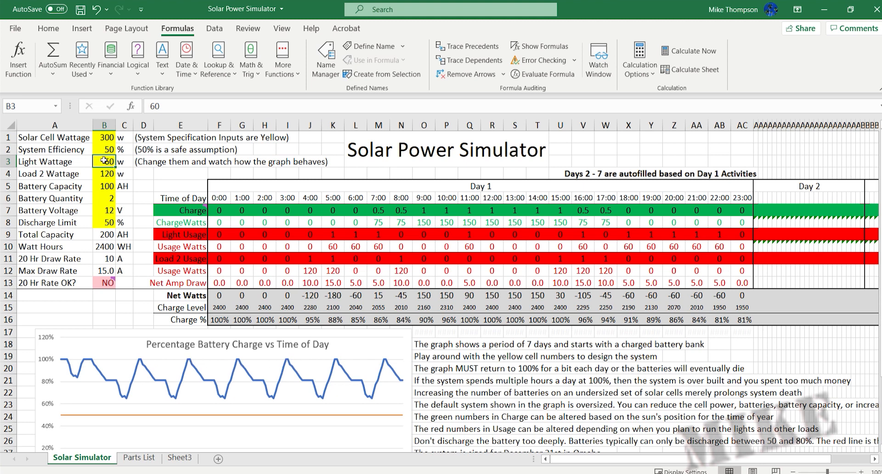
text(72)
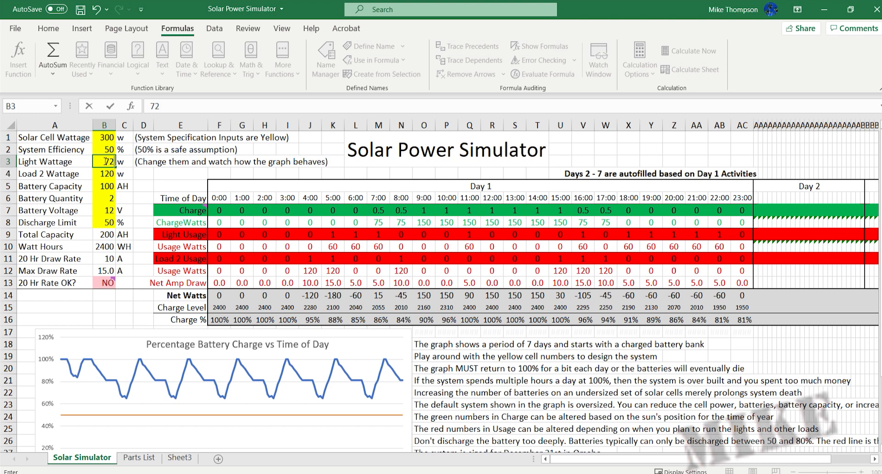
key(Return)
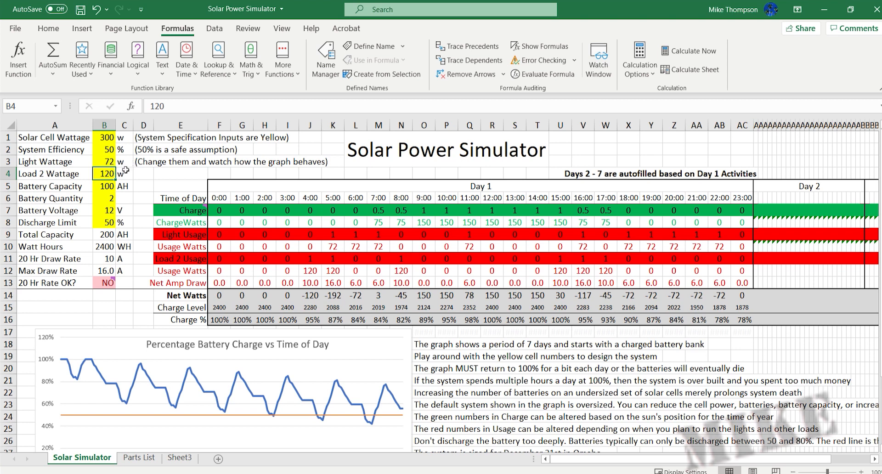
click(106, 161)
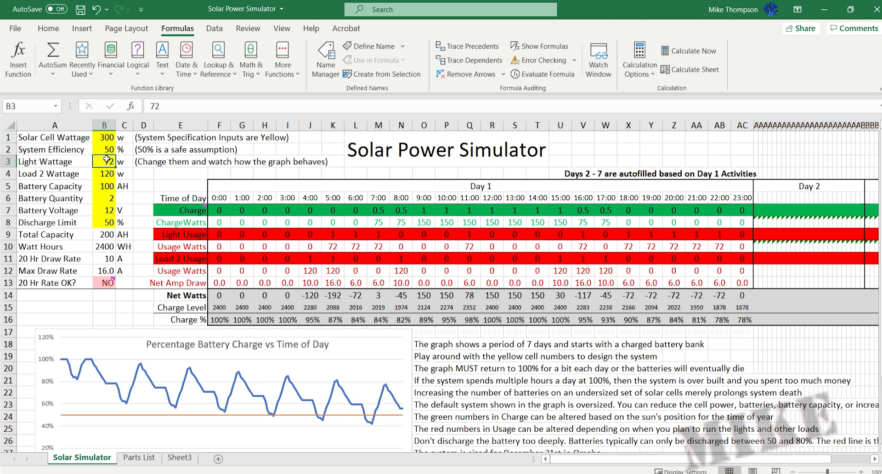
click(106, 139)
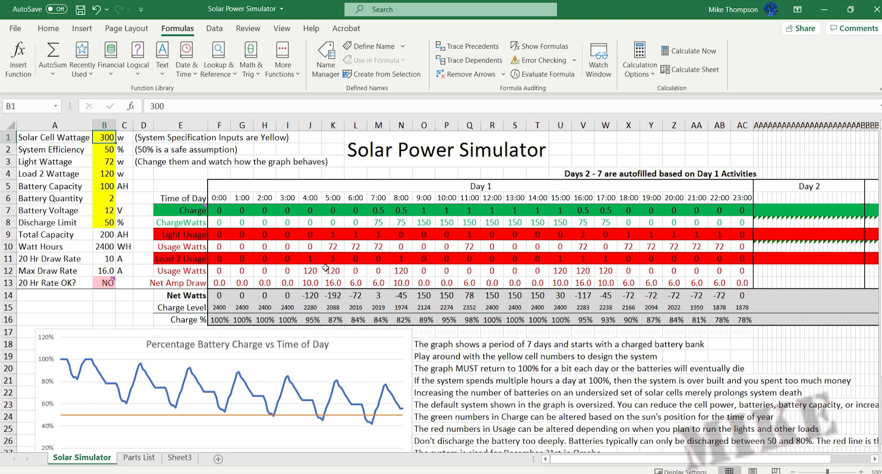
Step: Shift the Day 1 morning Load 2 Usage an hour earlier by entering 1 at 3:00 and 0 at 5:00
click(293, 259)
click(334, 260)
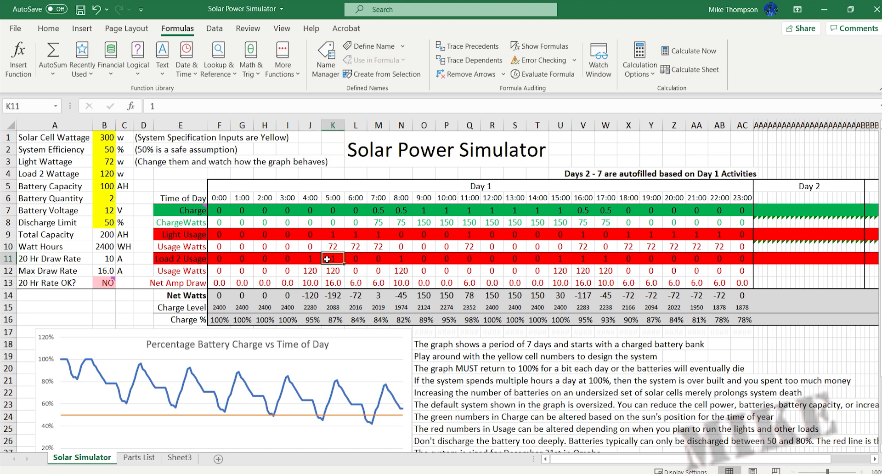
click(331, 234)
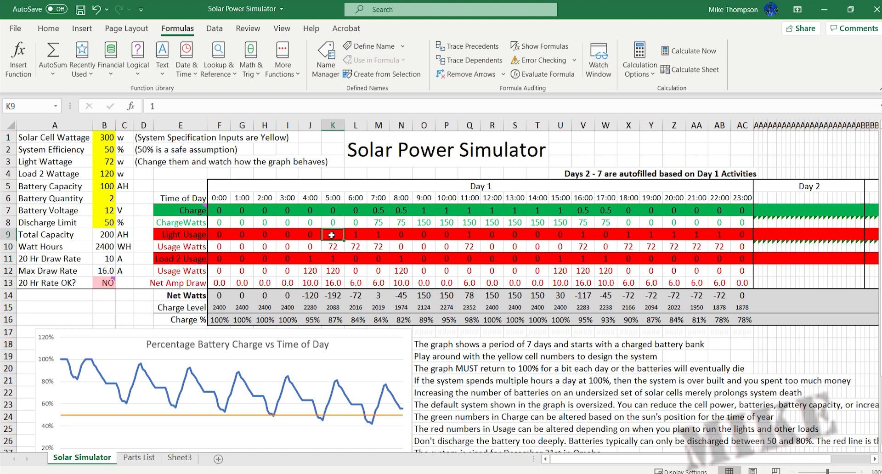
click(294, 258)
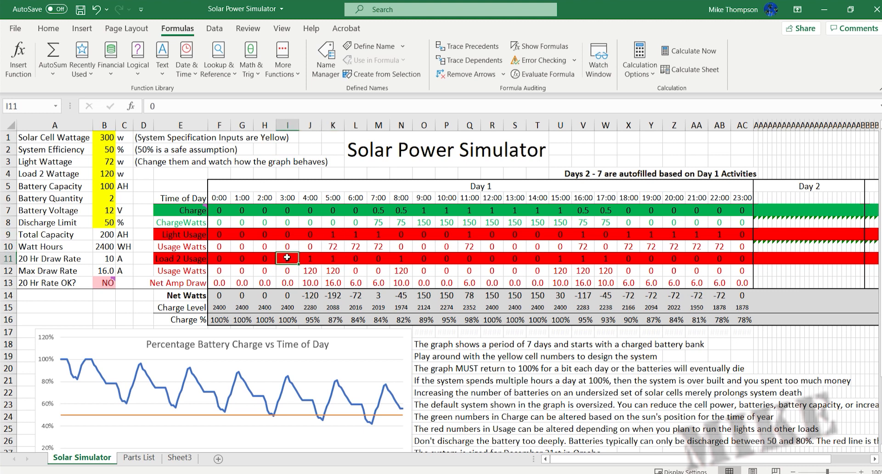
text(1)
click(332, 259)
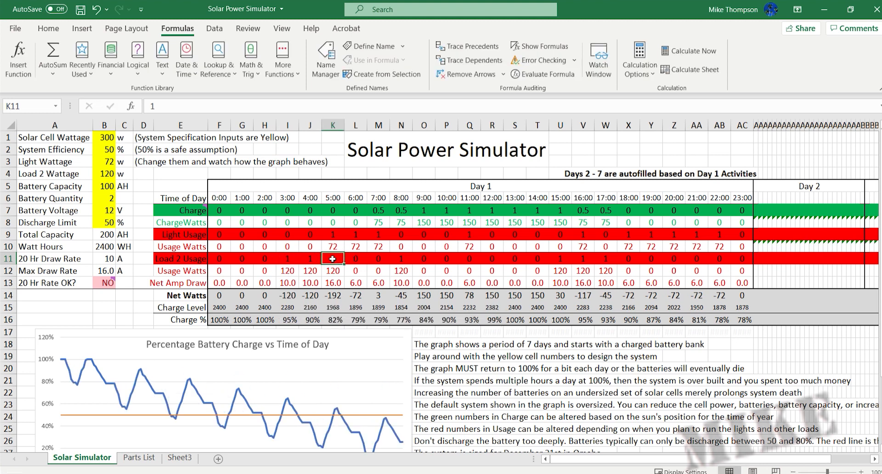
text(0)
key(Return)
key(Return)
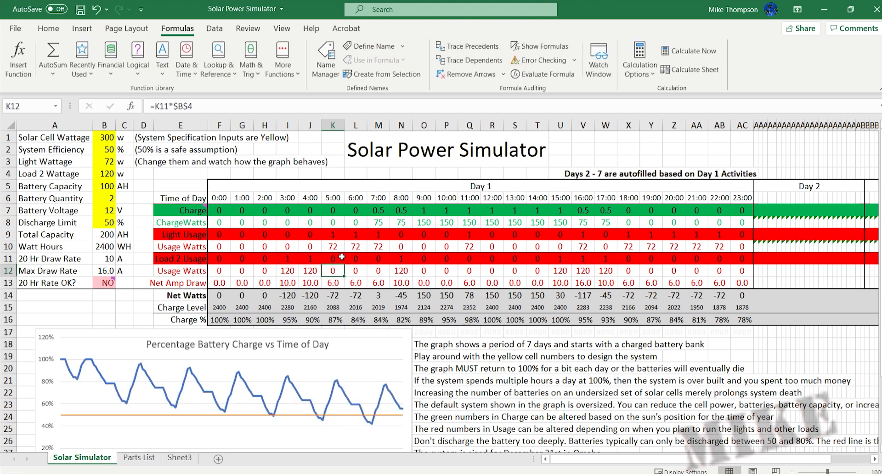
Step: Move an hour of Day 1 Load 2 Usage from morning to night by entering 0 at 8:00 and 1 at 23:00
click(402, 259)
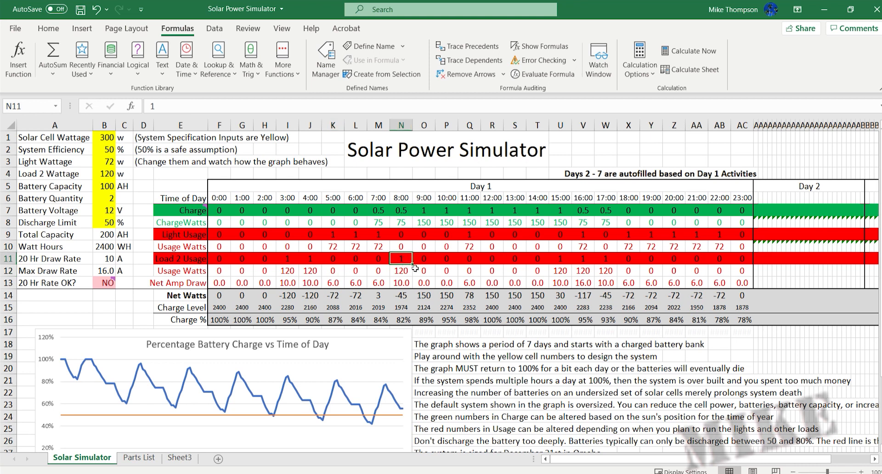
text(0)
key(Return)
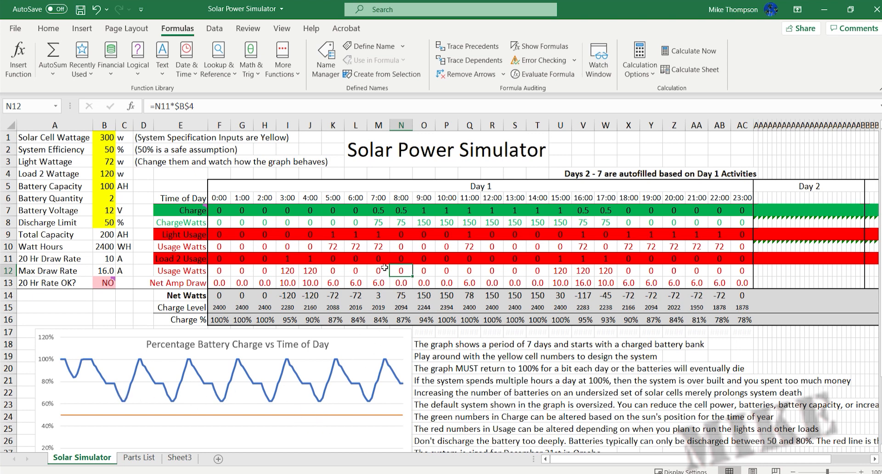
click(627, 260)
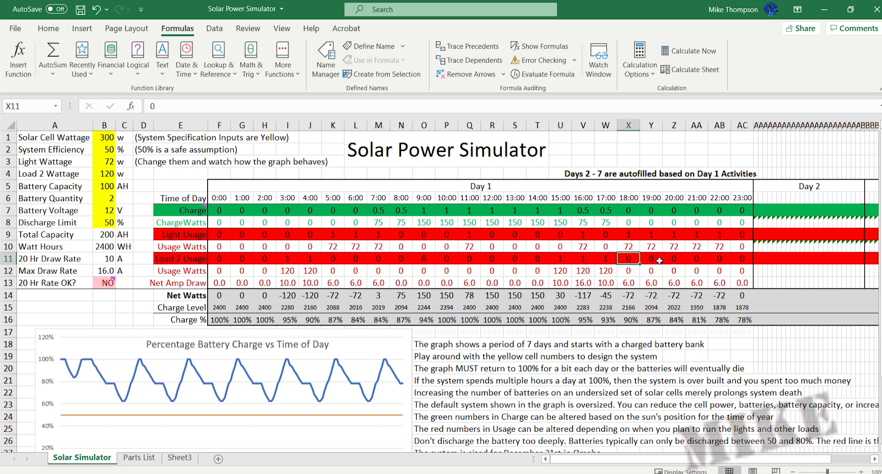
click(741, 259)
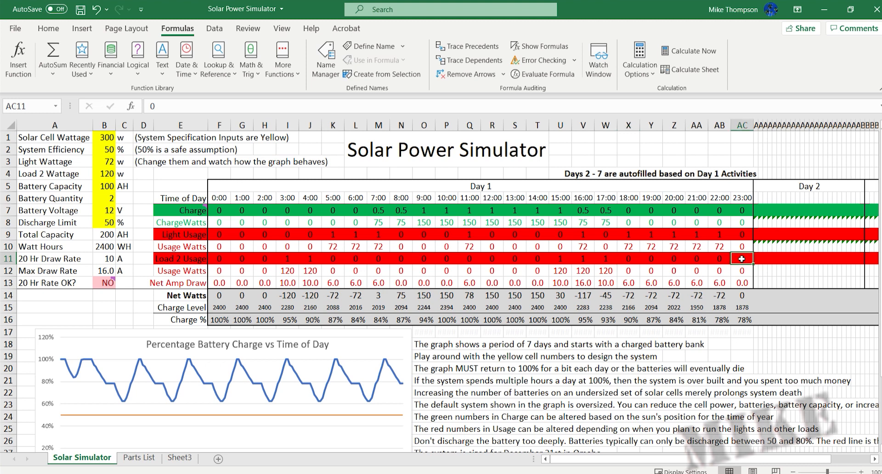
text(1)
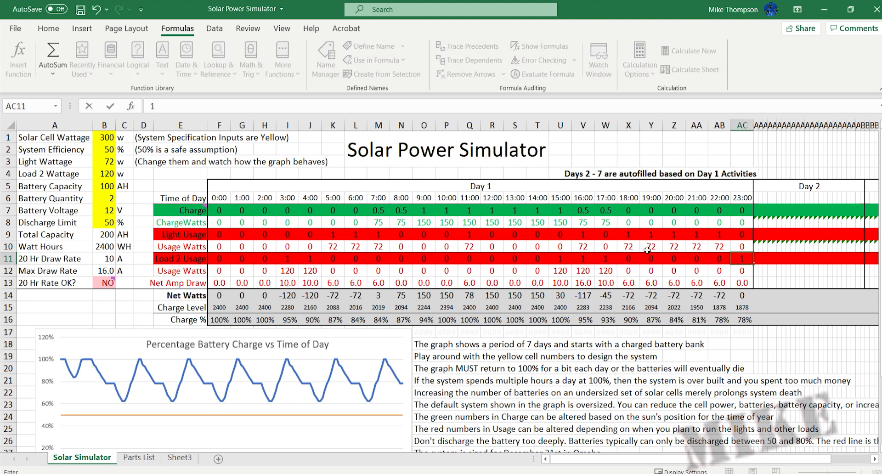
key(Return)
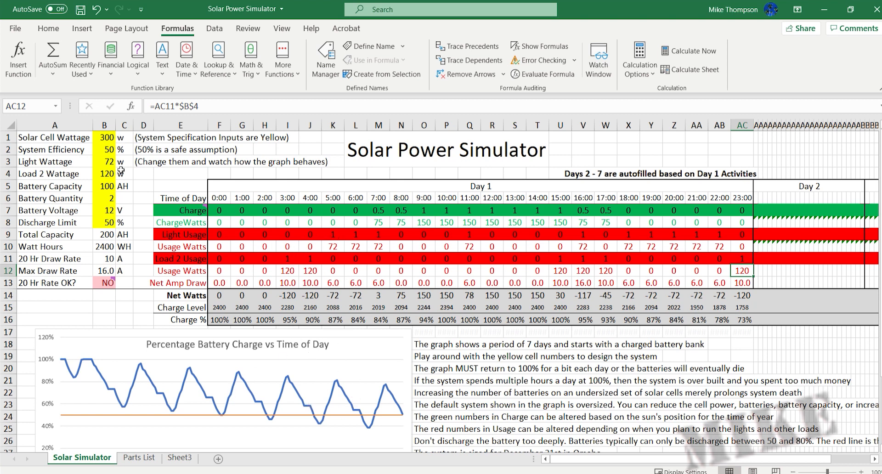
Step: Try a Solar Cell Wattage of 350 W in the system specifications and raise it to 360 W
click(102, 140)
text(350)
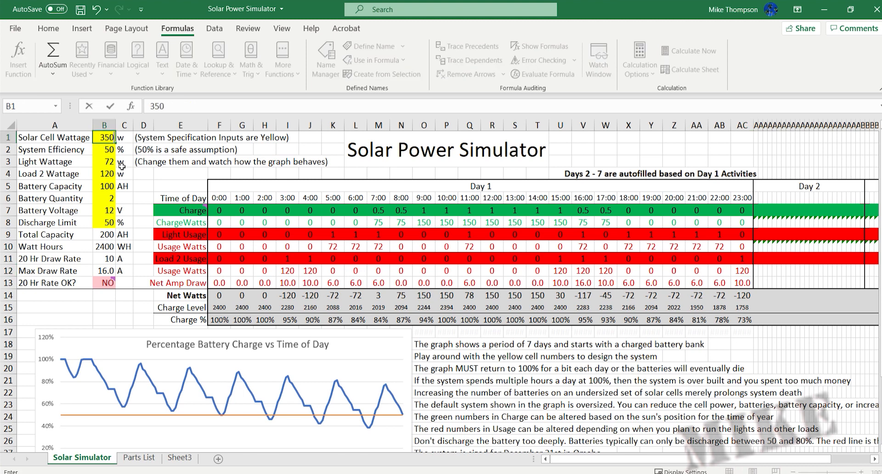
key(Return)
key(Up)
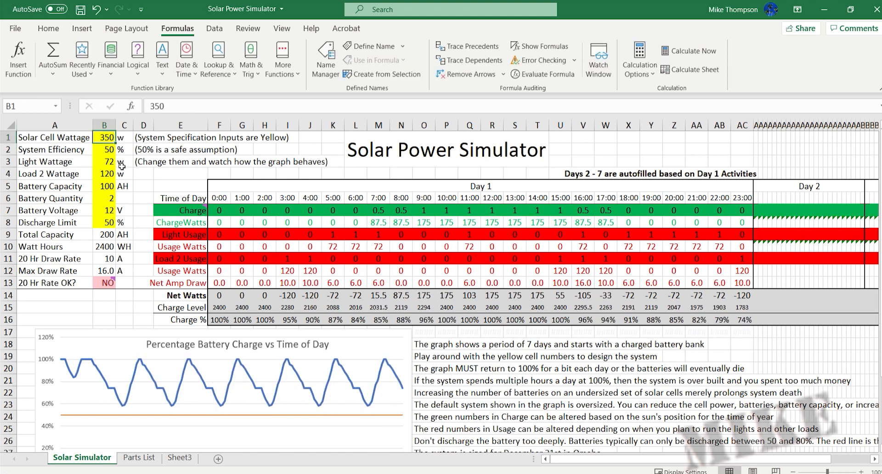
text(360)
key(Return)
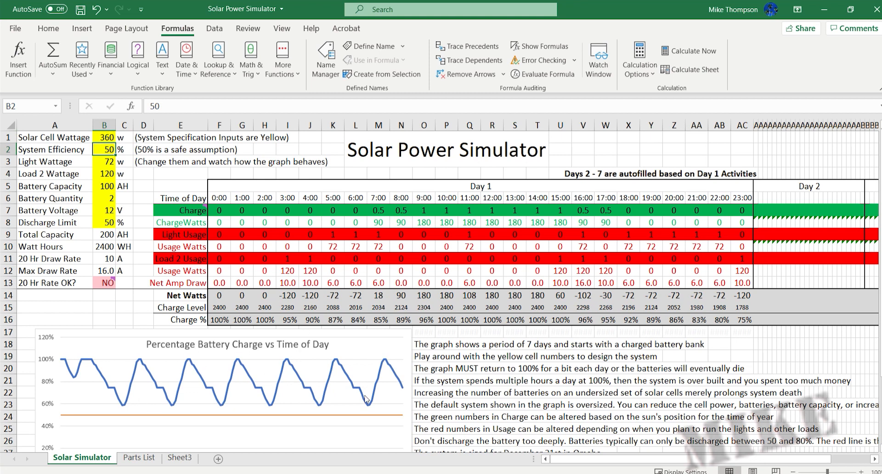
Step: Check the 20-hour rate against the maximum draw, and set the Battery Capacity to 120 AH and the Battery Quantity to 3
click(110, 281)
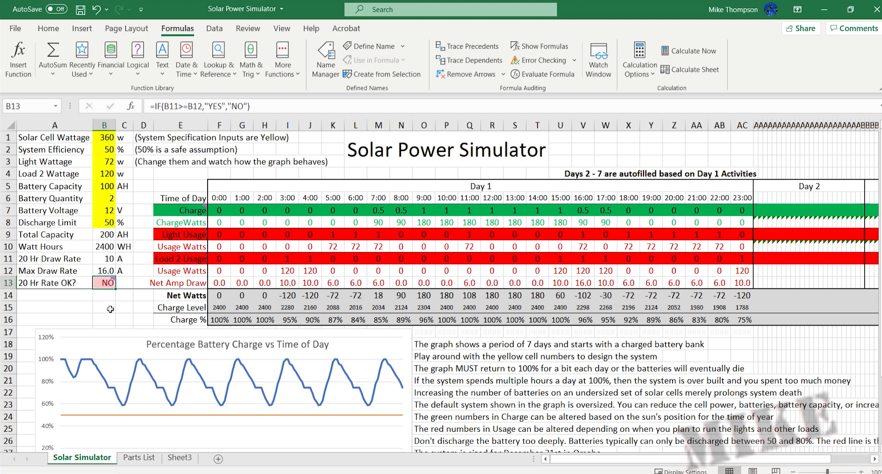
click(100, 270)
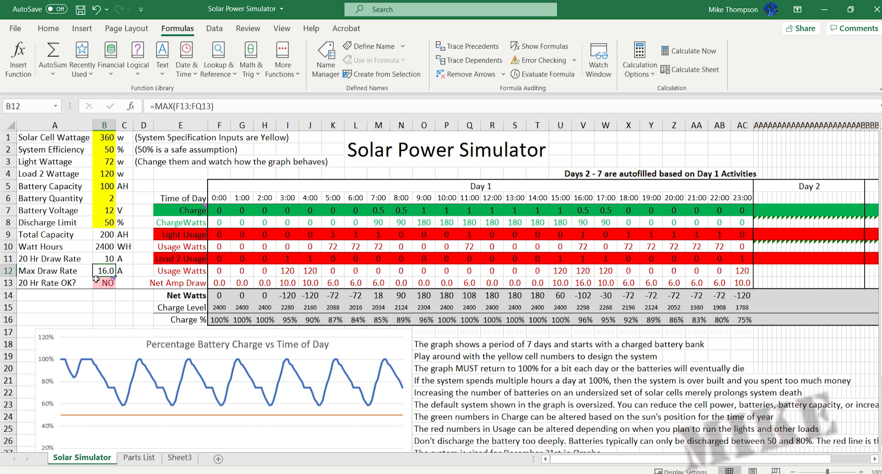
click(584, 282)
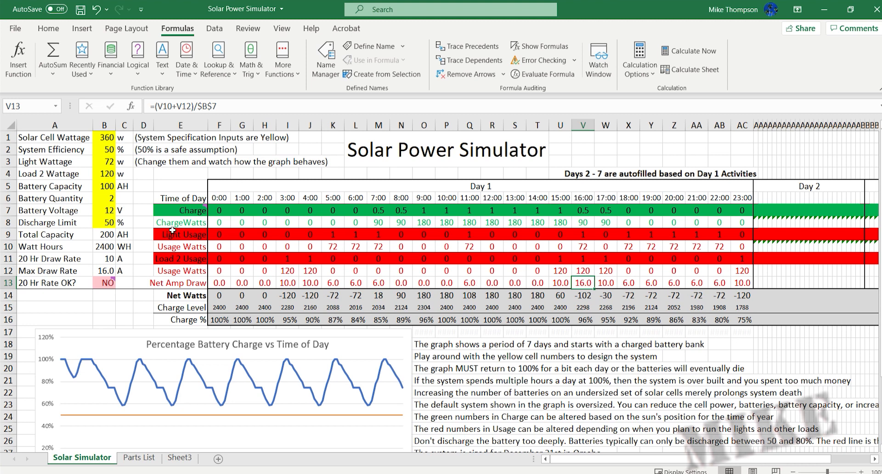
click(104, 186)
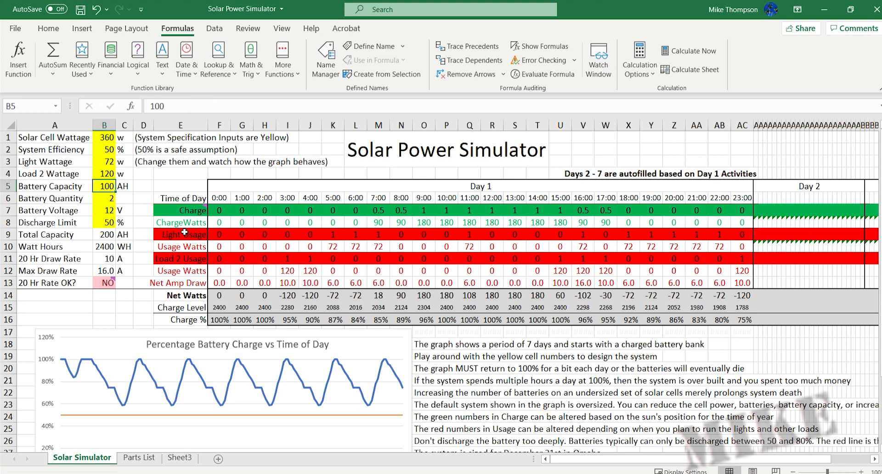
text(120)
key(Return)
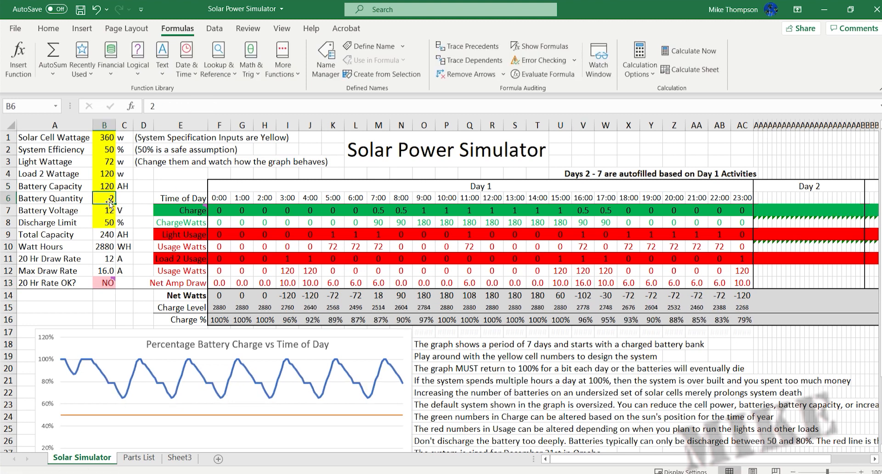
text(3)
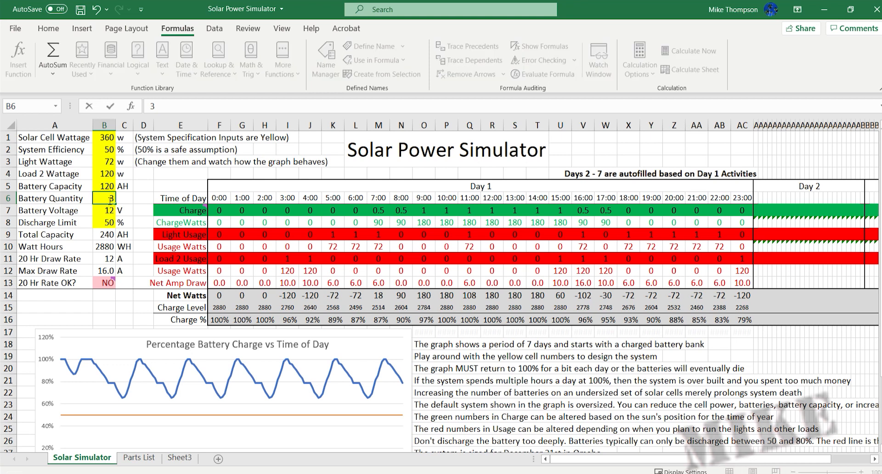
key(Return)
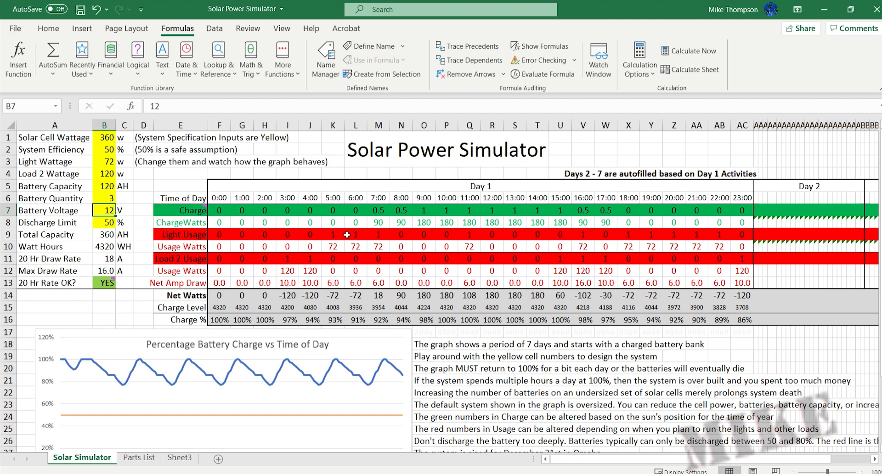
scroll(348, 235, down, 1)
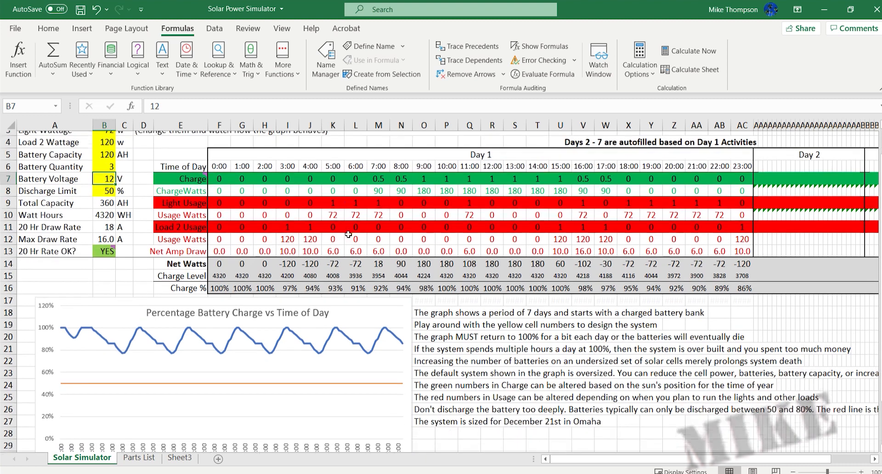
scroll(229, 231, up, 1)
click(146, 176)
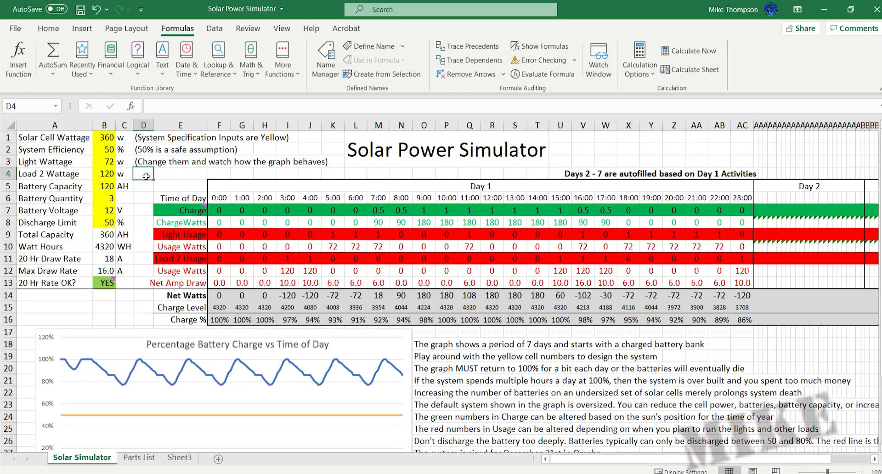
click(136, 233)
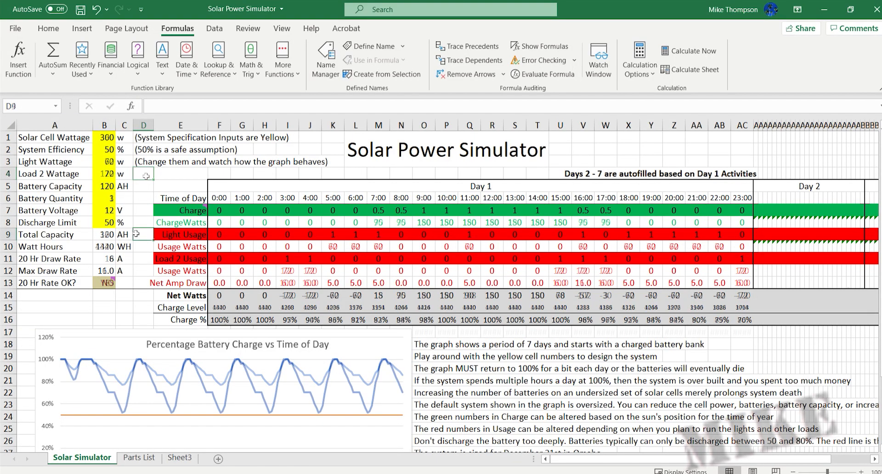